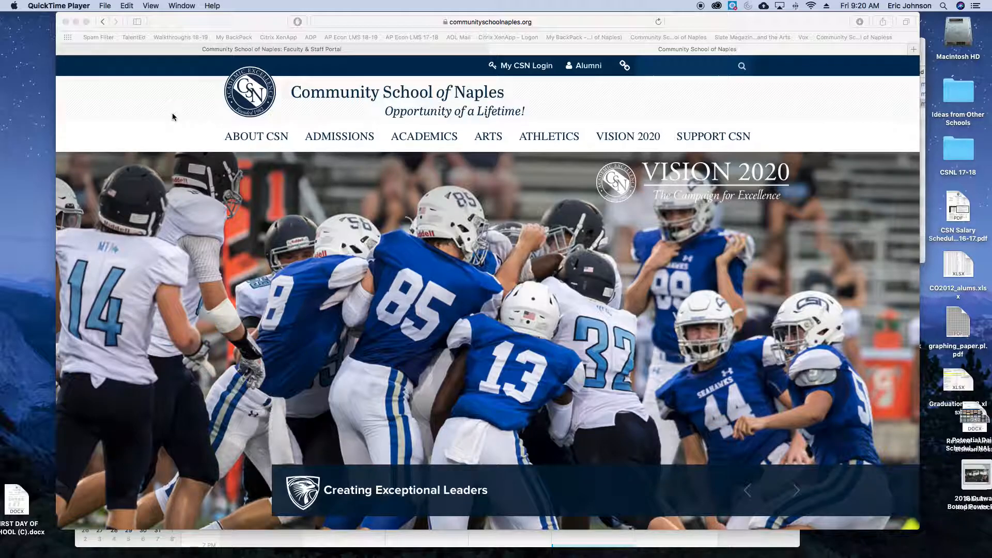
- Log in to the My CSN faculty portal with the prefilled username and password
{"action": "scroll", "coordinate": [186, 126], "scroll_direction": "down", "scroll_amount": 5}
{"action": "scroll", "coordinate": [198, 135], "scroll_direction": "down", "scroll_amount": 3}
{"action": "scroll", "coordinate": [199, 134], "scroll_direction": "up", "scroll_amount": 10}
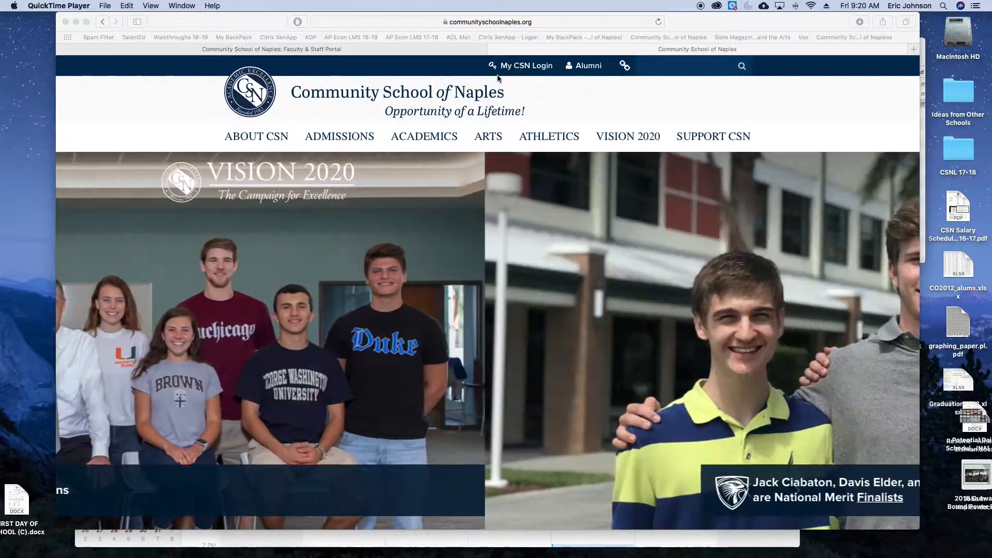
{"action": "left_click", "coordinate": [190, 103]}
{"action": "left_click", "coordinate": [524, 66]}
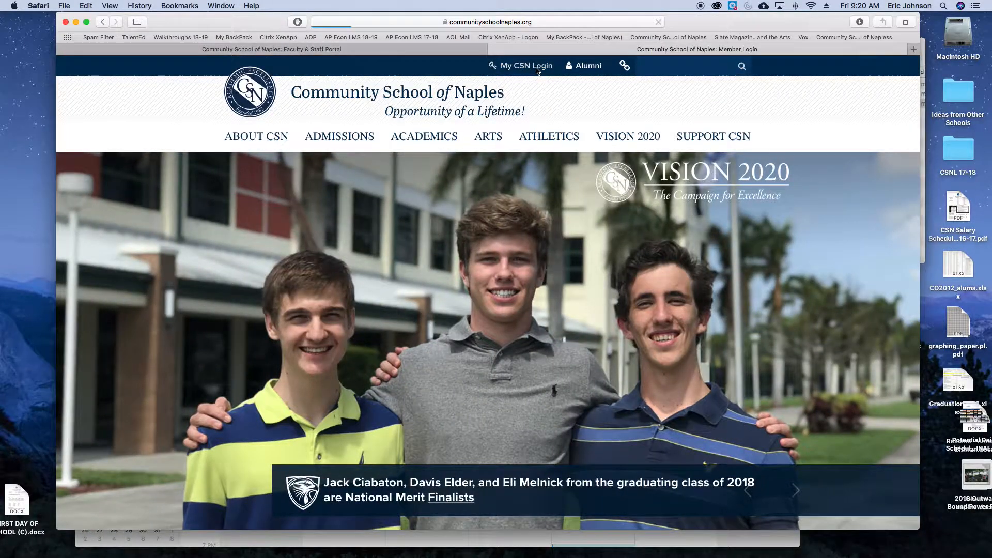
{"action": "left_click", "coordinate": [444, 408]}
{"action": "left_click", "coordinate": [444, 419]}
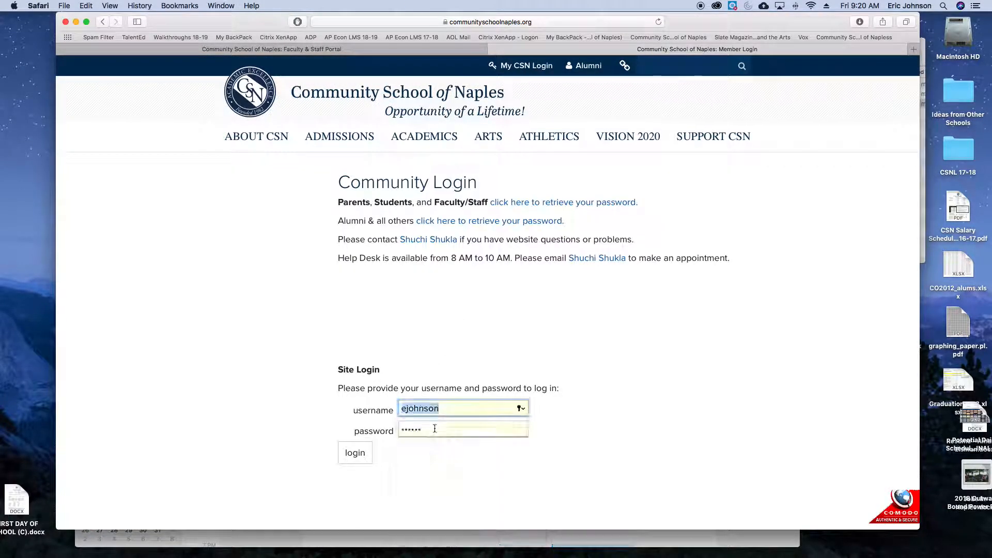
{"action": "left_click", "coordinate": [357, 452]}
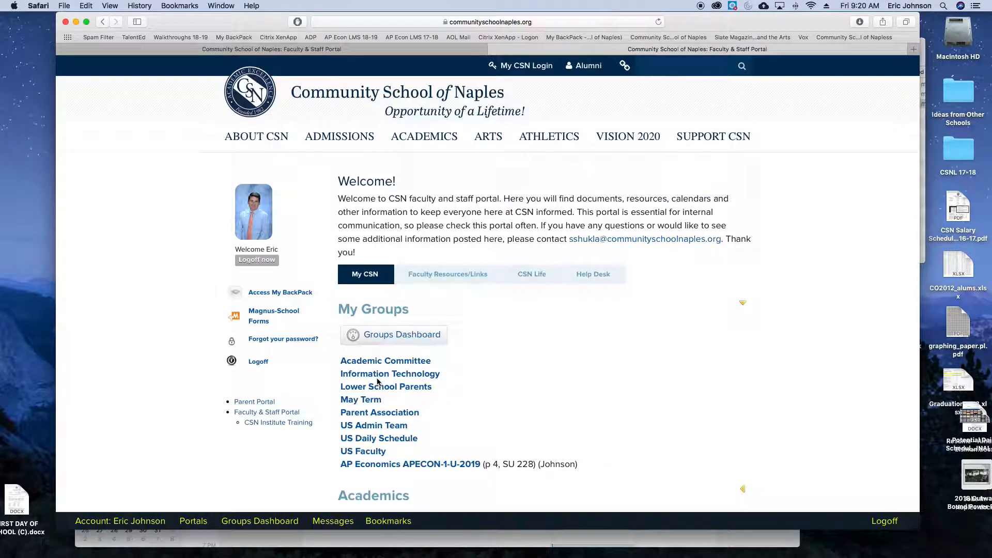
- Open the AP Economics APECON-1-U-2019 class, go to its home page and look through the page's sections
{"action": "scroll", "coordinate": [366, 339], "scroll_direction": "down", "scroll_amount": 2}
{"action": "scroll", "coordinate": [366, 338], "scroll_direction": "down", "scroll_amount": 2}
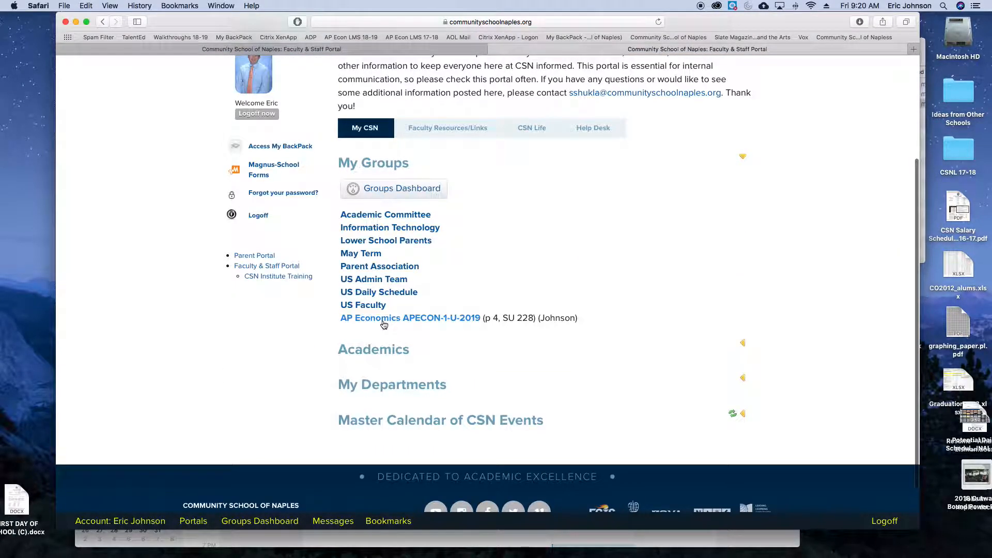
{"action": "left_click", "coordinate": [384, 320]}
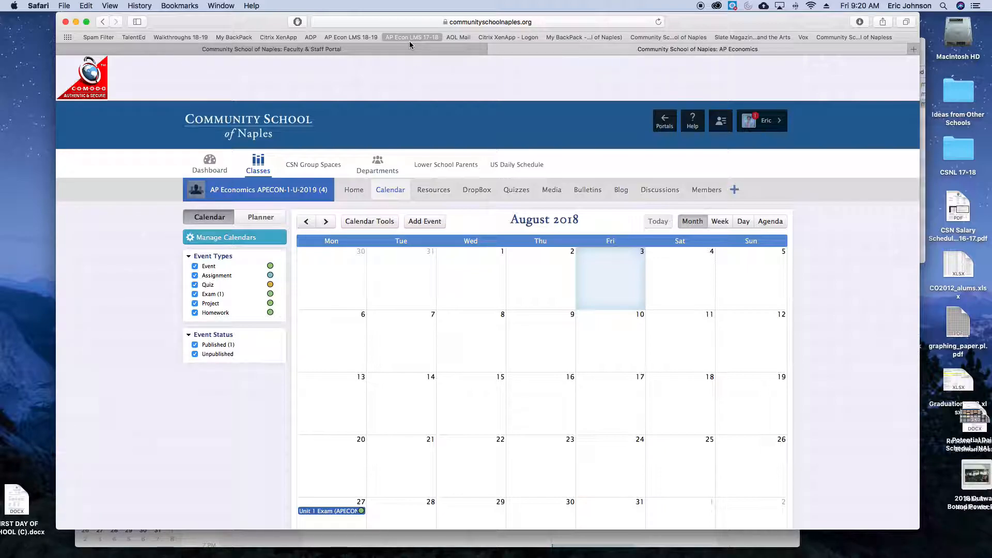
{"action": "mouse_move", "coordinate": [377, 168]}
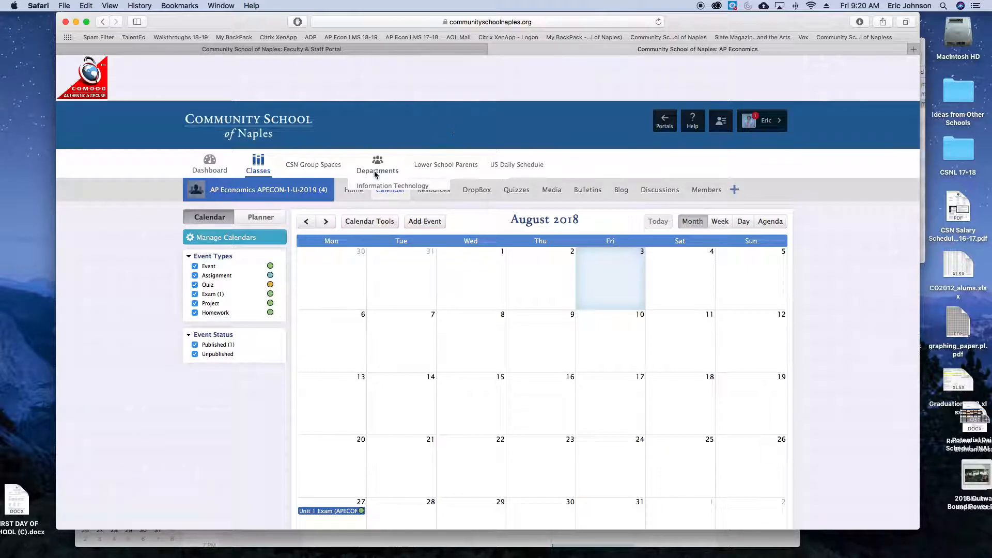
{"action": "left_click", "coordinate": [351, 191]}
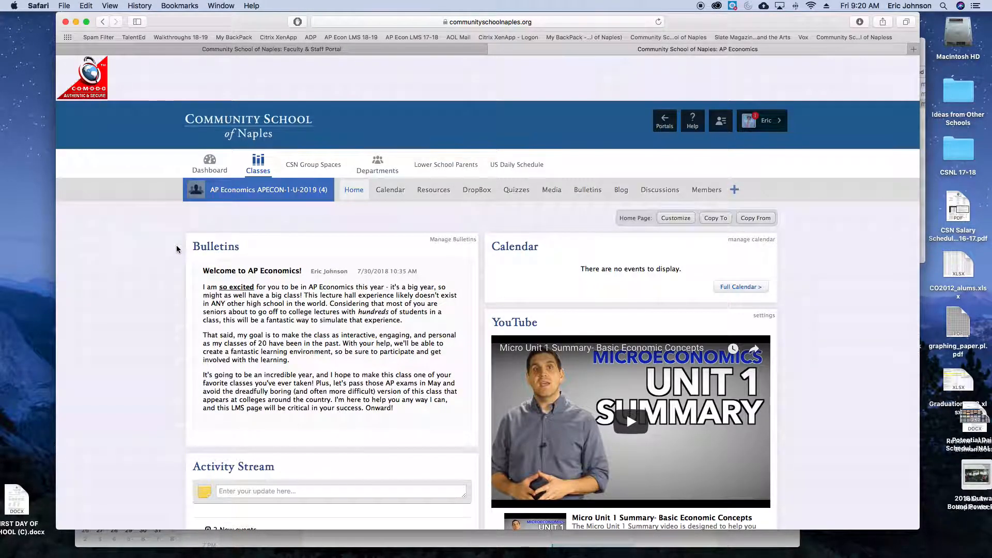
{"action": "scroll", "coordinate": [177, 249], "scroll_direction": "down", "scroll_amount": 5}
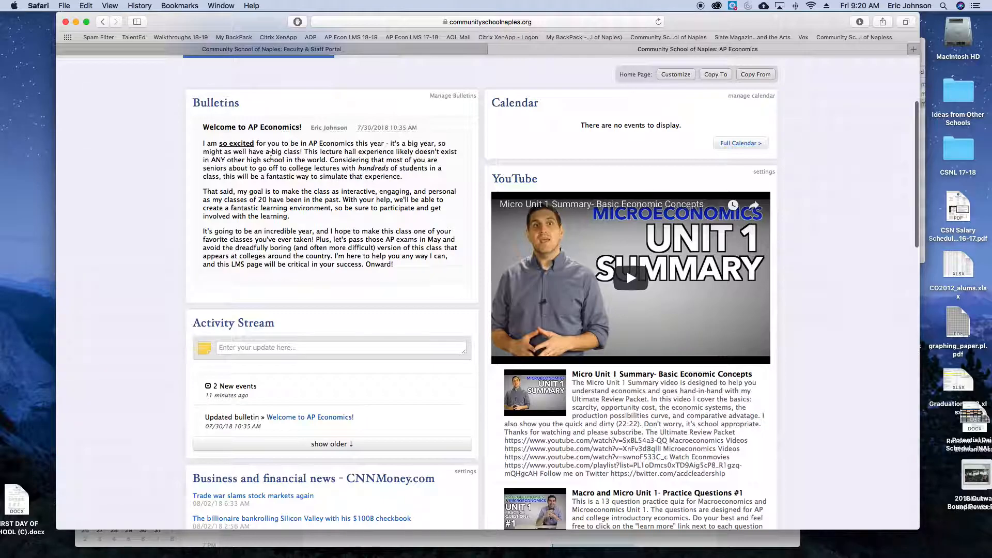
{"action": "scroll", "coordinate": [145, 287], "scroll_direction": "down", "scroll_amount": 9}
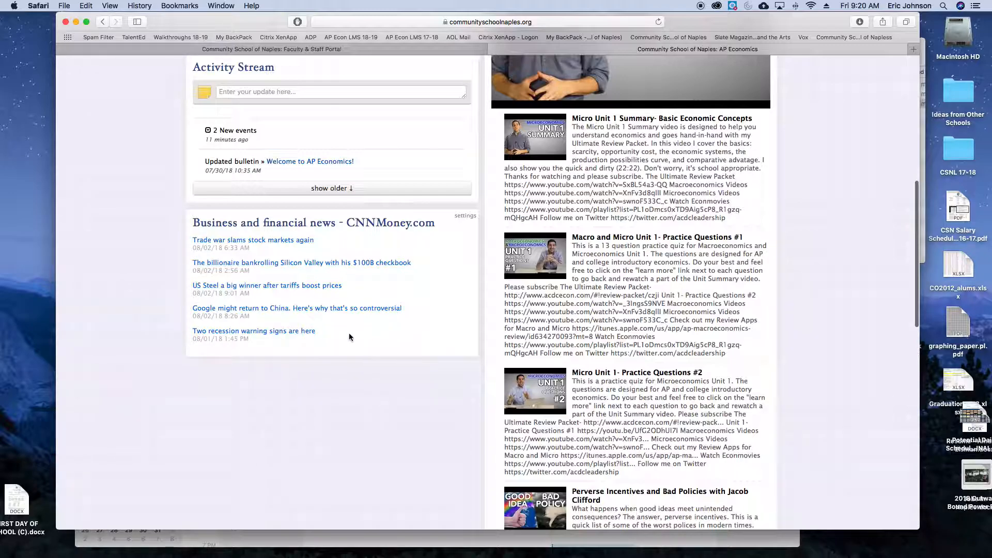
{"action": "scroll", "coordinate": [382, 336], "scroll_direction": "up", "scroll_amount": 10}
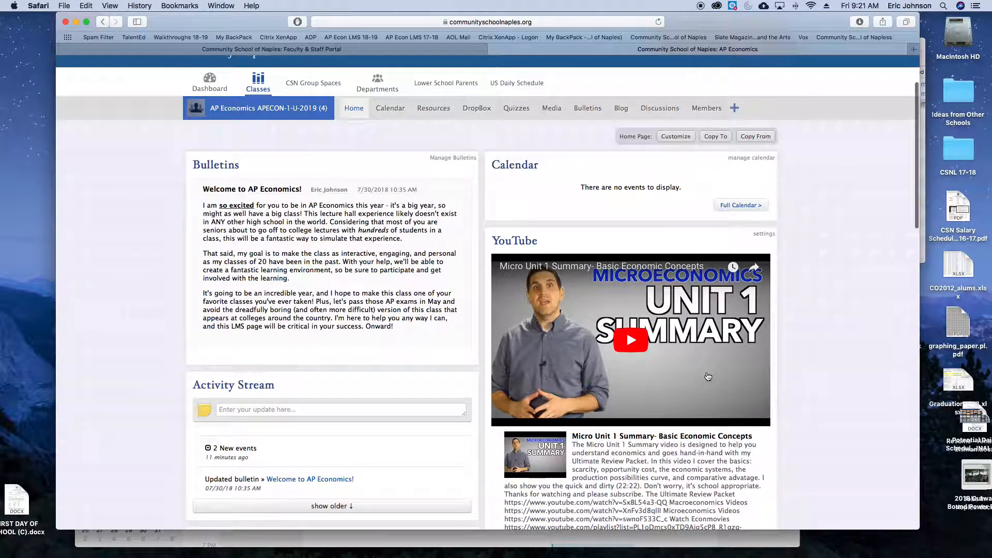
{"action": "scroll", "coordinate": [540, 163], "scroll_direction": "up", "scroll_amount": 3}
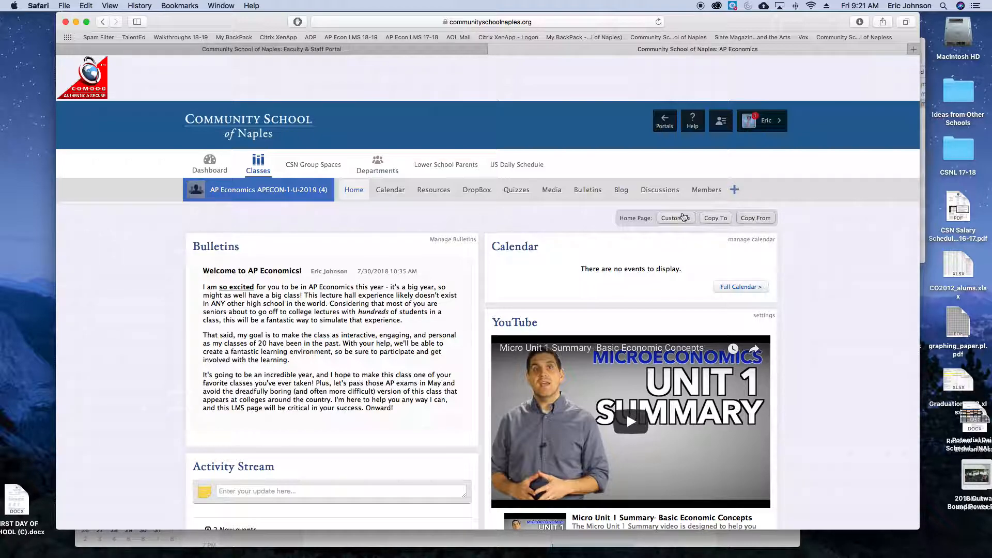
- Examine the archived and active AP Economics classes offered for copying a home page from another group, closing without copying
{"action": "left_click", "coordinate": [765, 219]}
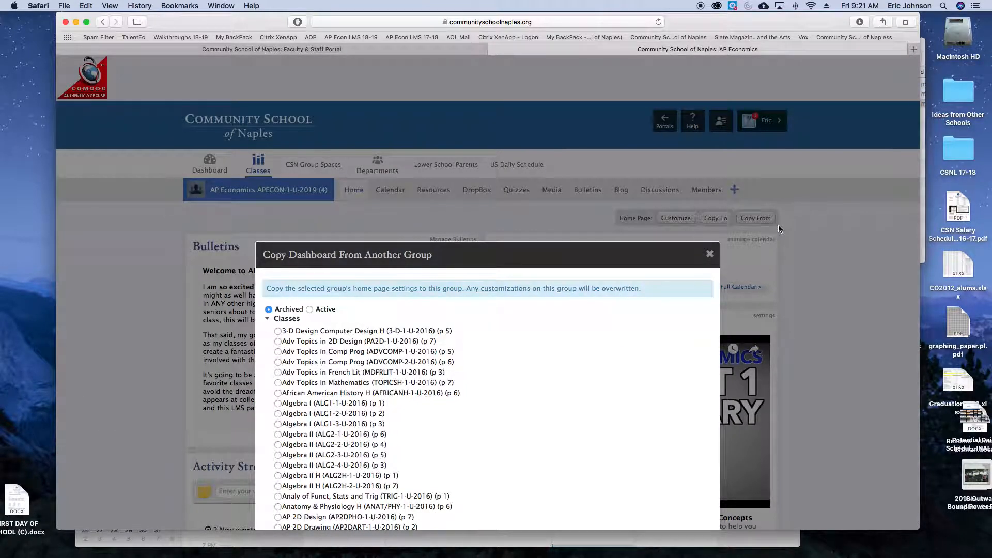
{"action": "scroll", "coordinate": [790, 233], "scroll_direction": "down", "scroll_amount": 5}
{"action": "scroll", "coordinate": [794, 235], "scroll_direction": "down", "scroll_amount": 2}
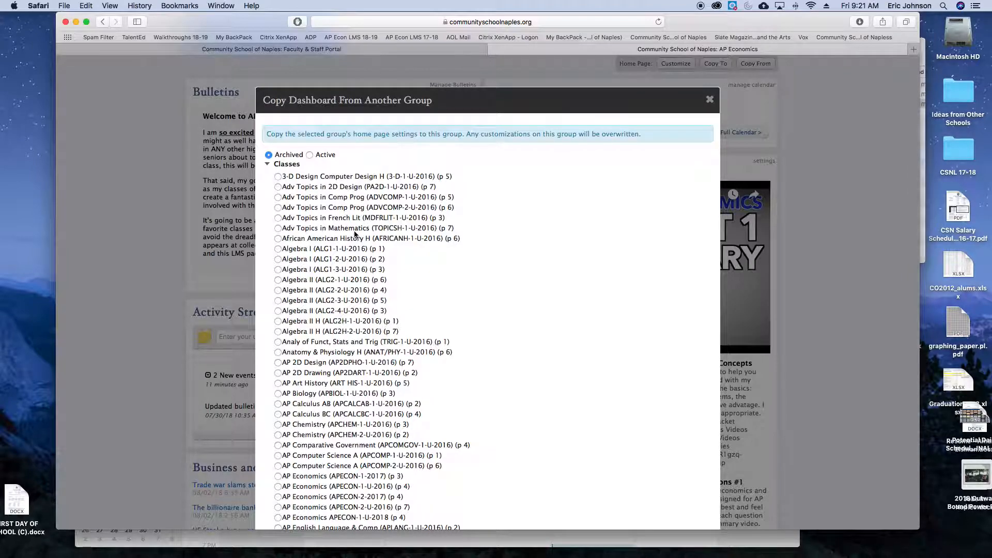
{"action": "scroll", "coordinate": [354, 236], "scroll_direction": "down", "scroll_amount": 3}
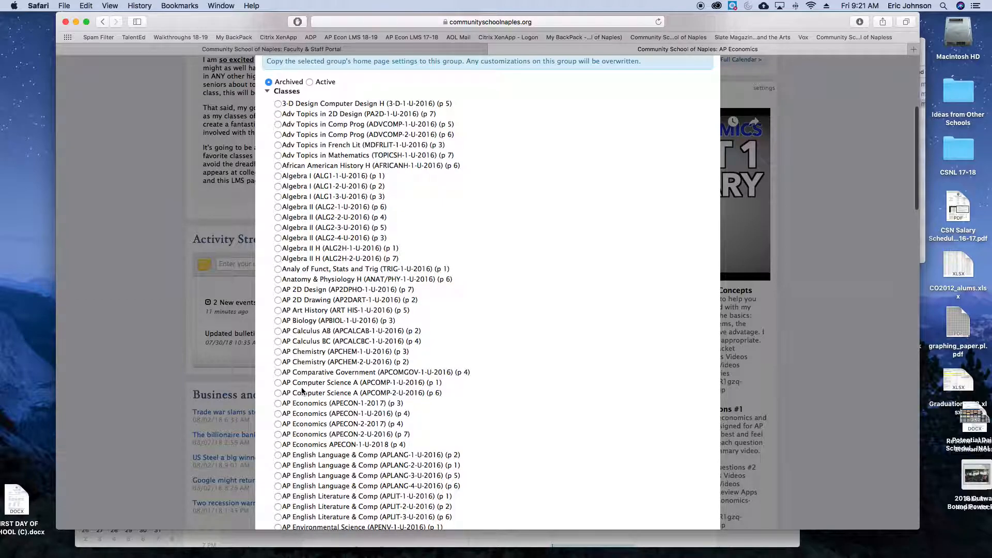
{"action": "left_click", "coordinate": [279, 404]}
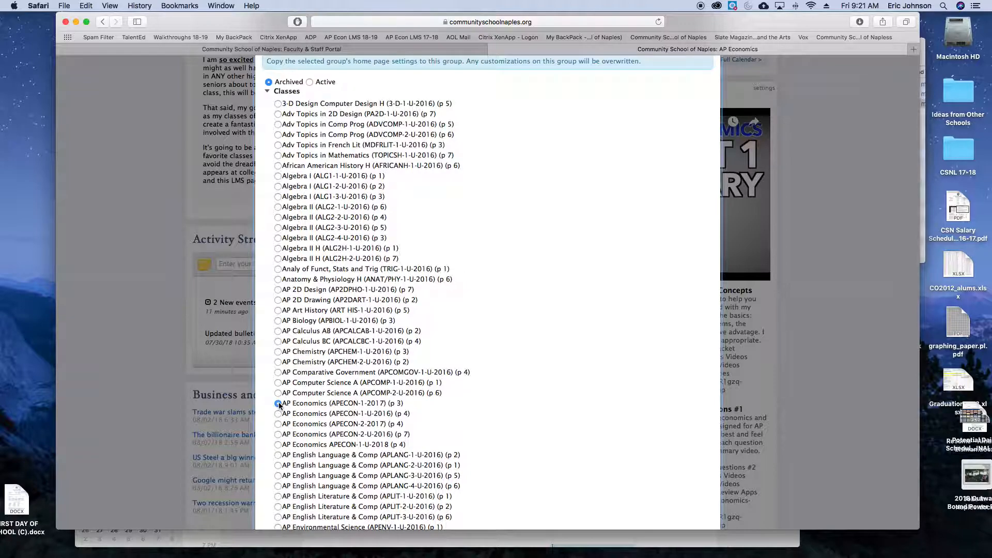
{"action": "left_click", "coordinate": [278, 445]}
{"action": "scroll", "coordinate": [397, 444], "scroll_direction": "up", "scroll_amount": 5}
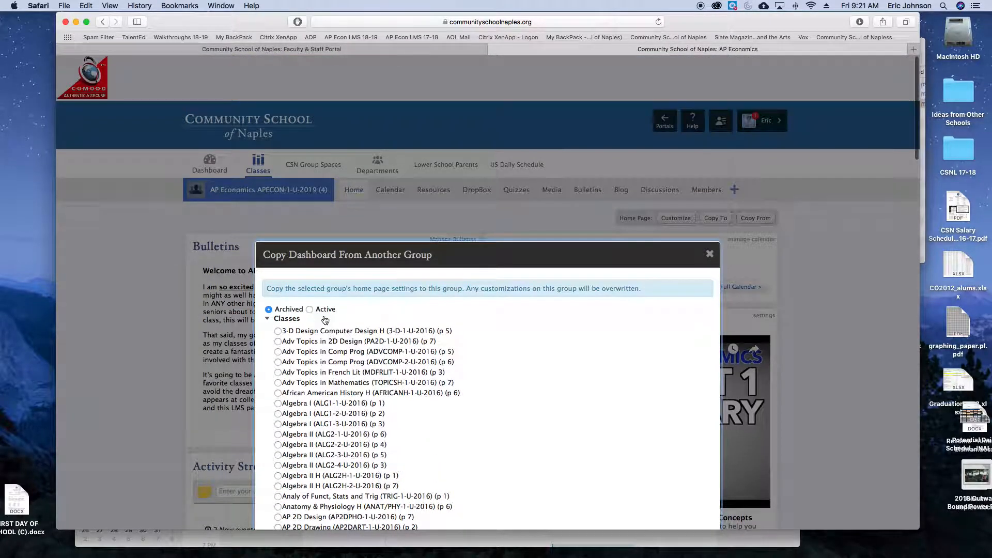
{"action": "left_click", "coordinate": [310, 310]}
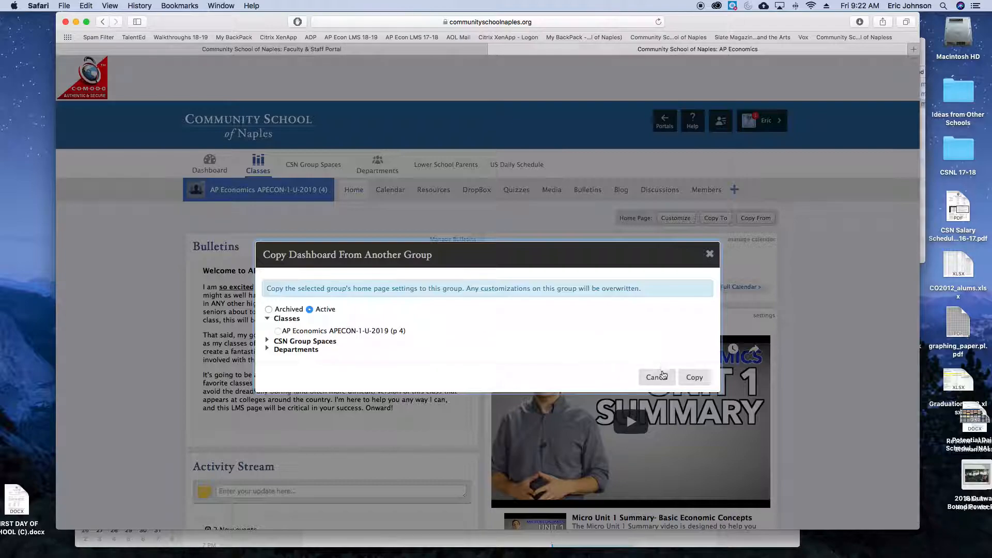
{"action": "left_click", "coordinate": [657, 377]}
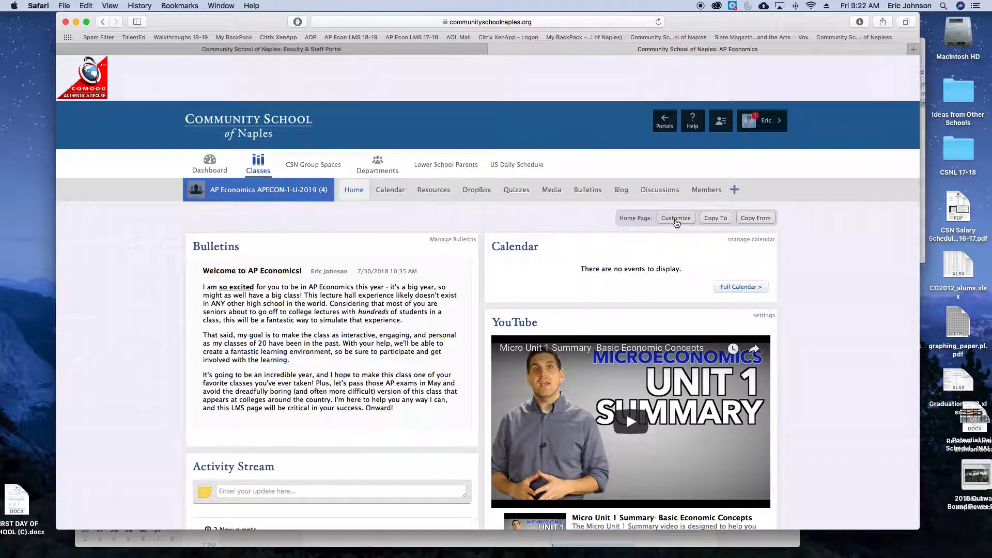
- Customize the class home page by adding the Resources element above Calendar in the second column, and apply the layout
{"action": "left_click", "coordinate": [675, 219]}
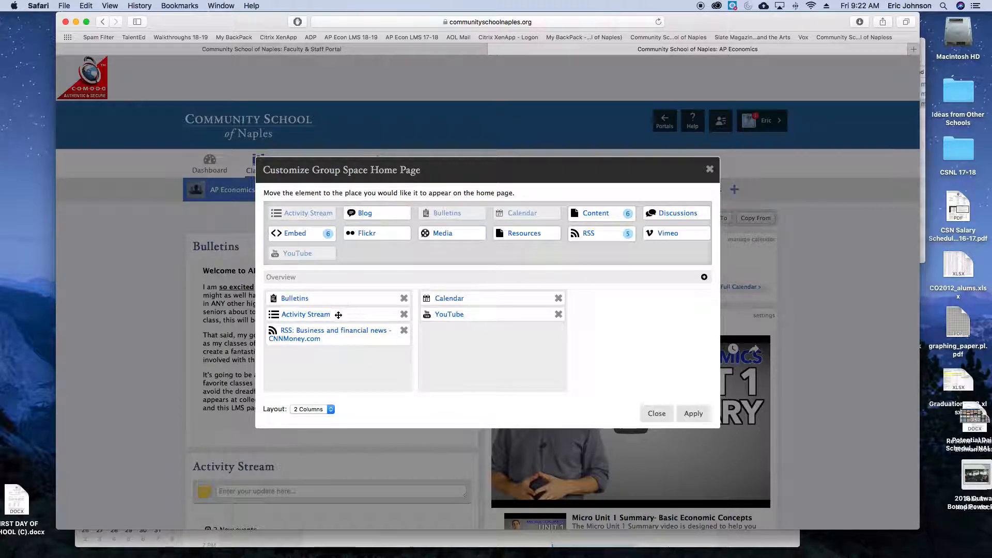
{"action": "left_click", "coordinate": [313, 410]}
{"action": "left_click", "coordinate": [315, 409]}
{"action": "left_click", "coordinate": [522, 236]}
{"action": "left_click_drag", "start_coordinate": [521, 236], "coordinate": [481, 293]}
{"action": "left_click", "coordinate": [695, 414]}
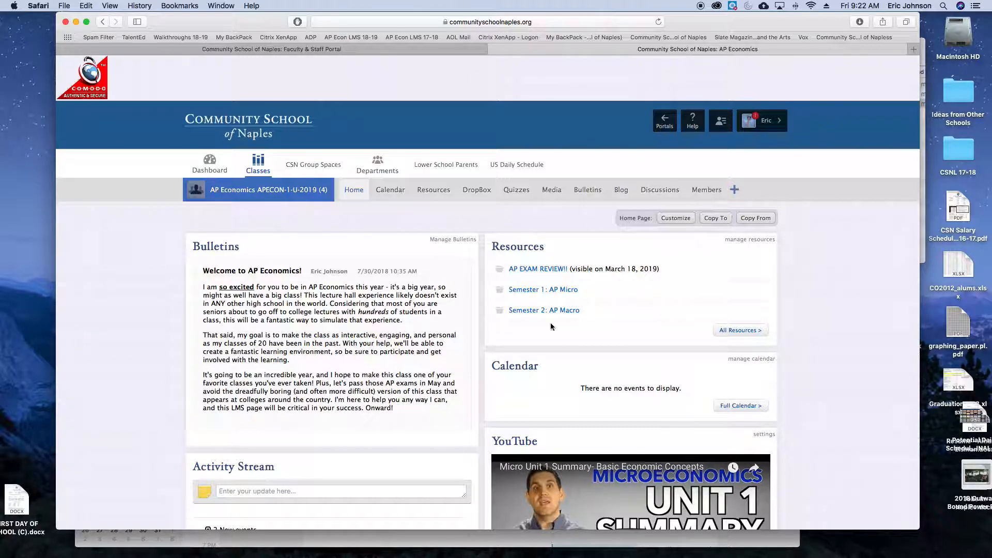
- Open the class calendar and check its Calendar Tools options
{"action": "left_click", "coordinate": [397, 192]}
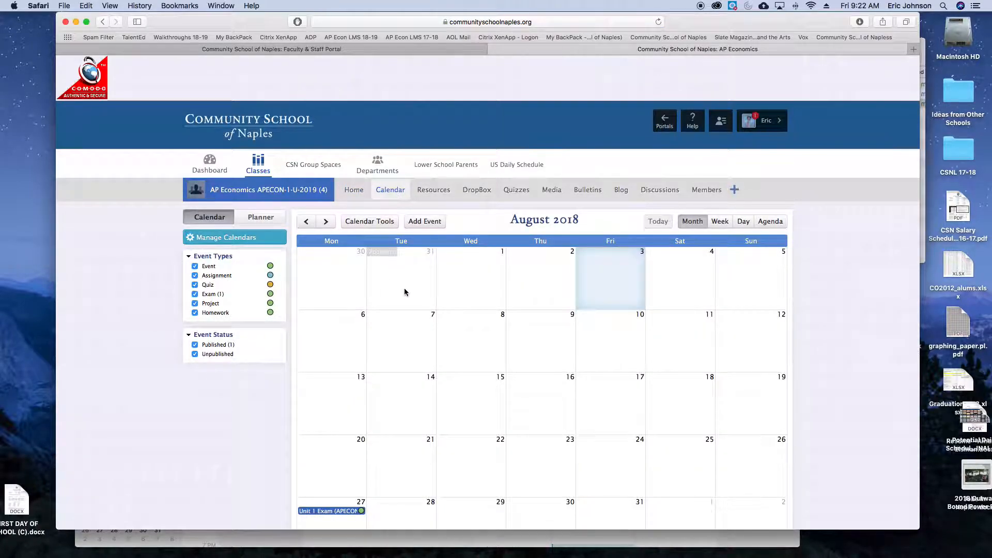
{"action": "scroll", "coordinate": [404, 287], "scroll_direction": "down", "scroll_amount": 3}
{"action": "left_click", "coordinate": [374, 162]}
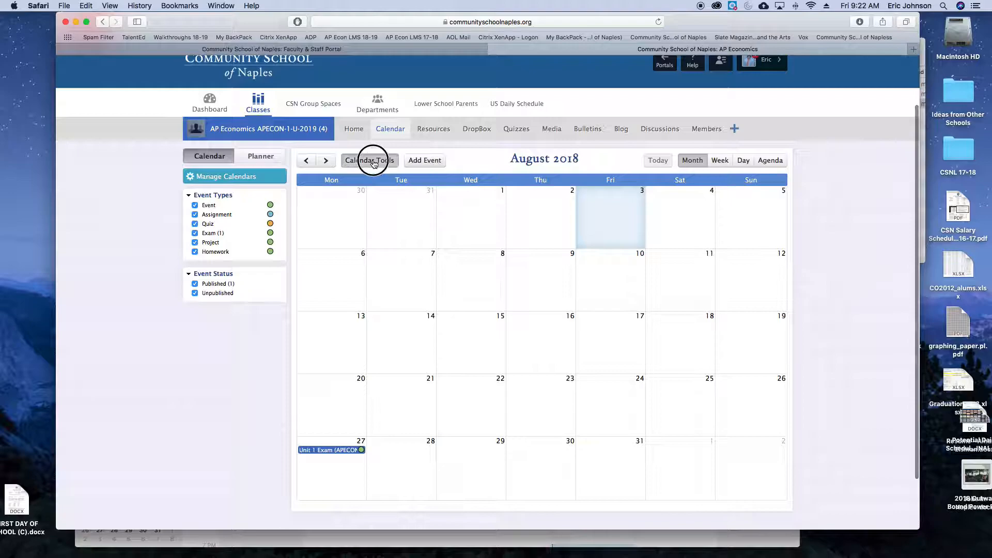
{"action": "left_click", "coordinate": [374, 163]}
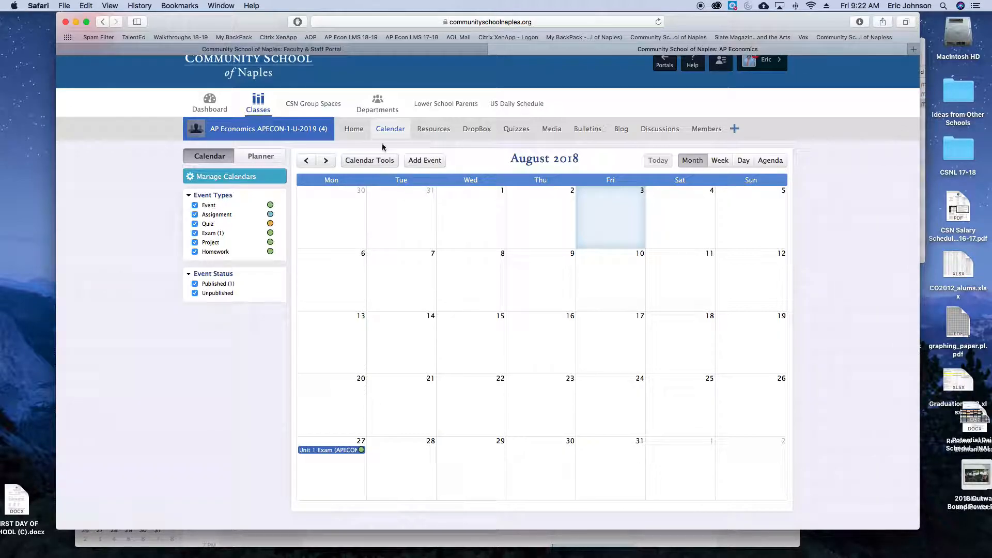
- Open the class resources and browse the archived groups available for folder import, closing without importing
{"action": "left_click", "coordinate": [441, 136]}
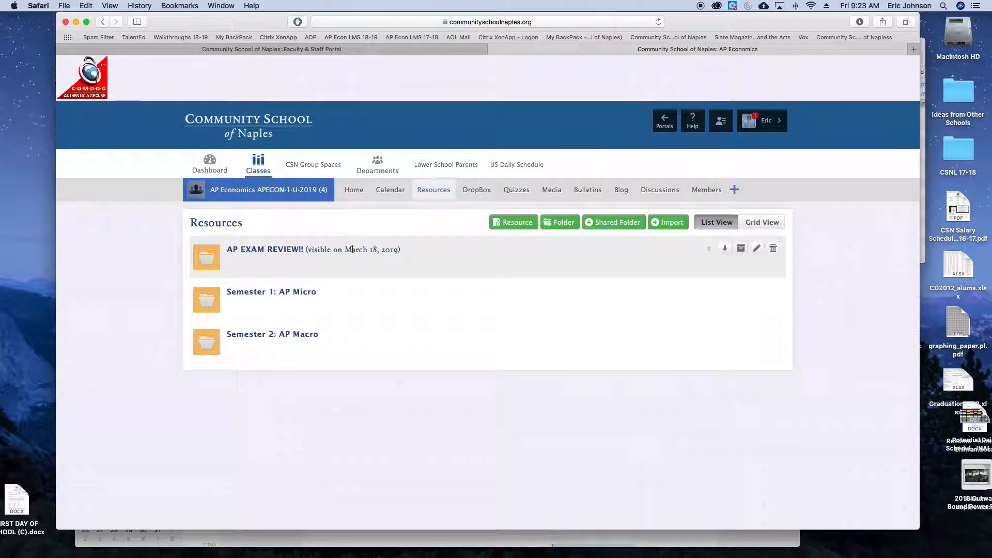
{"action": "left_click", "coordinate": [672, 225]}
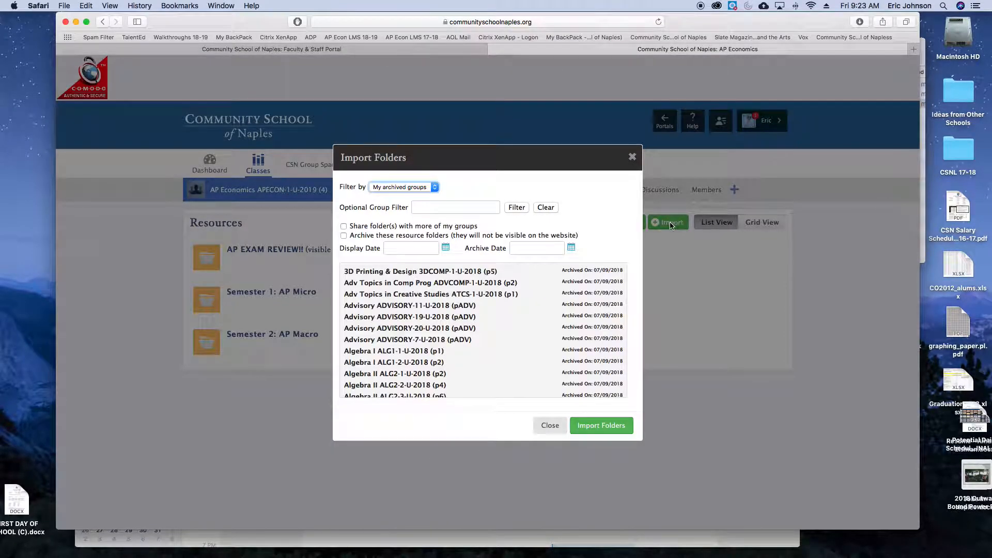
{"action": "left_click", "coordinate": [396, 187]}
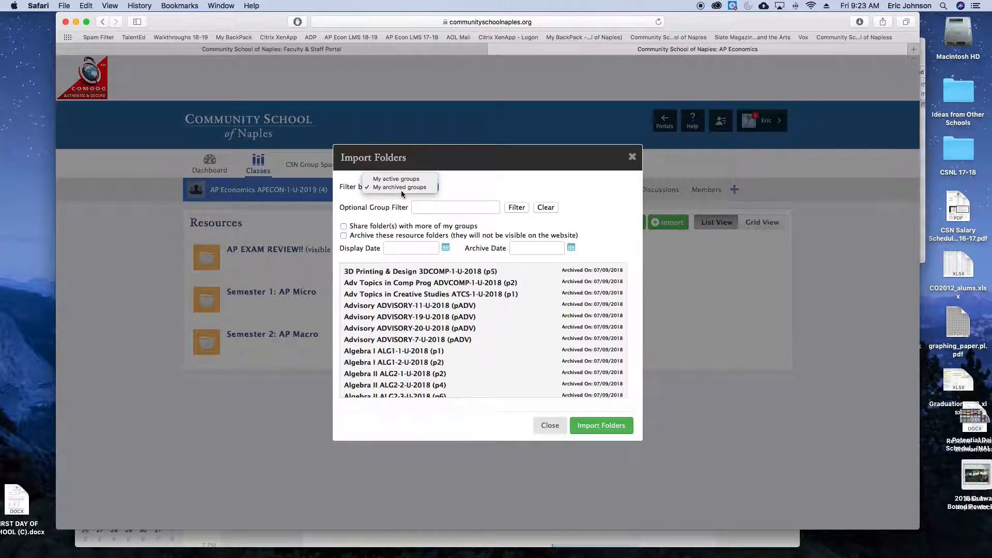
{"action": "left_click", "coordinate": [411, 187]}
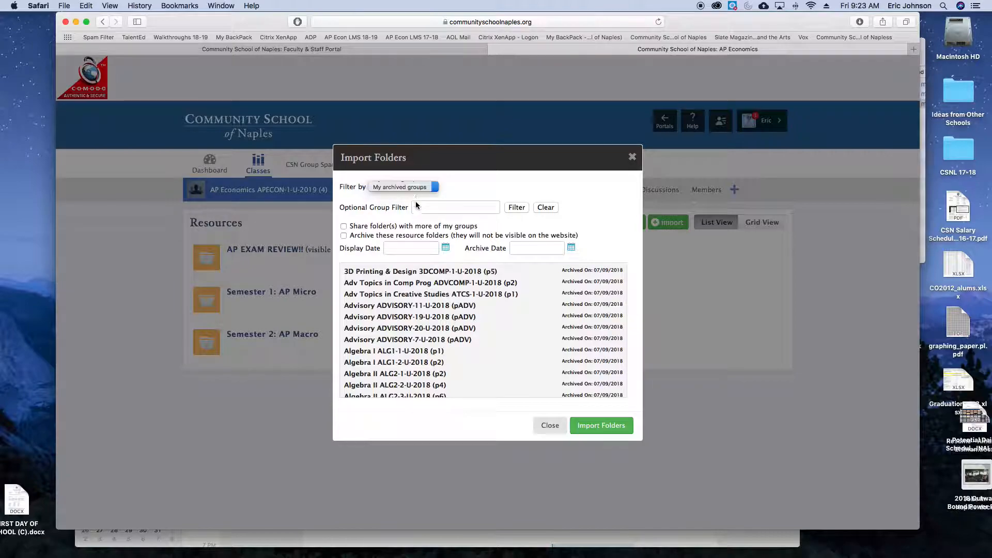
{"action": "scroll", "coordinate": [413, 292], "scroll_direction": "down", "scroll_amount": 5}
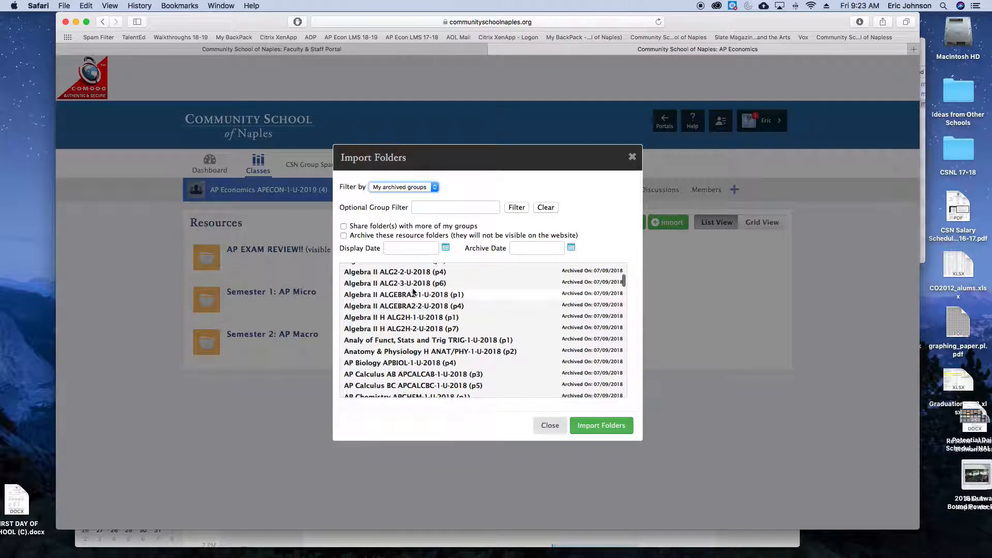
{"action": "scroll", "coordinate": [416, 293], "scroll_direction": "down", "scroll_amount": 7}
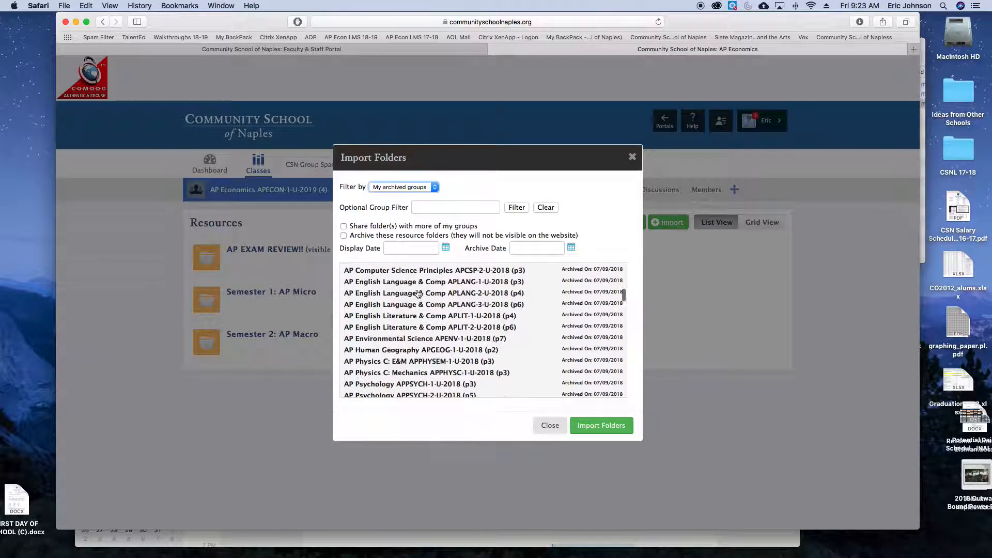
{"action": "scroll", "coordinate": [418, 293], "scroll_direction": "down", "scroll_amount": 5}
{"action": "scroll", "coordinate": [415, 292], "scroll_direction": "down", "scroll_amount": 15}
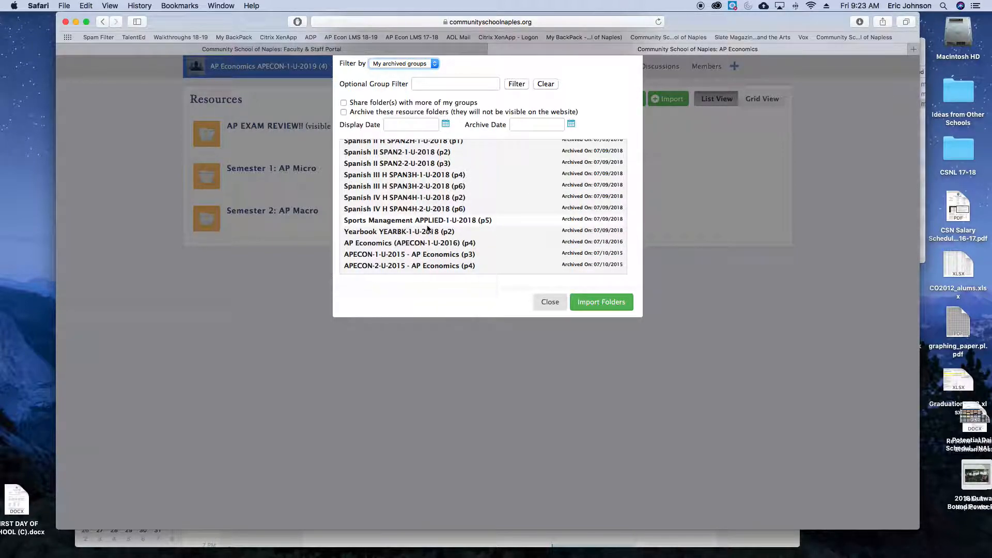
{"action": "scroll", "coordinate": [470, 252], "scroll_direction": "up", "scroll_amount": 3}
{"action": "scroll", "coordinate": [465, 252], "scroll_direction": "up", "scroll_amount": 3}
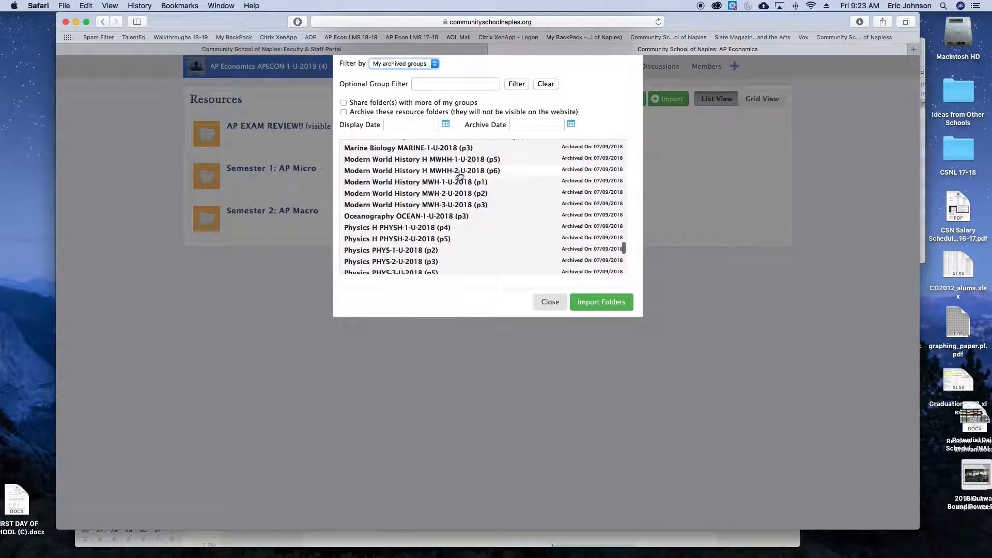
{"action": "left_click", "coordinate": [554, 305]}
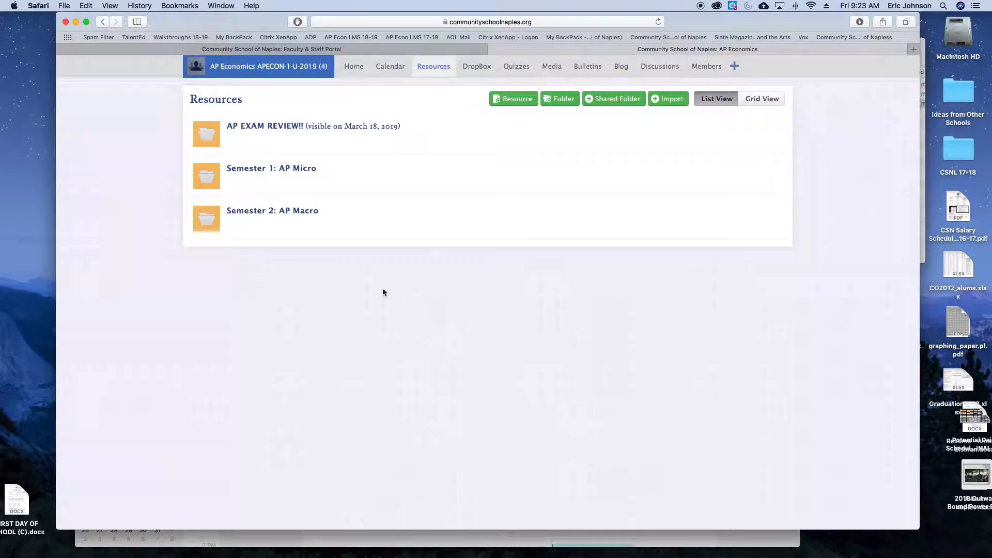
- Expand the Semester 2: AP Macro folder in the class resources
{"action": "scroll", "coordinate": [315, 207], "scroll_direction": "up", "scroll_amount": 3}
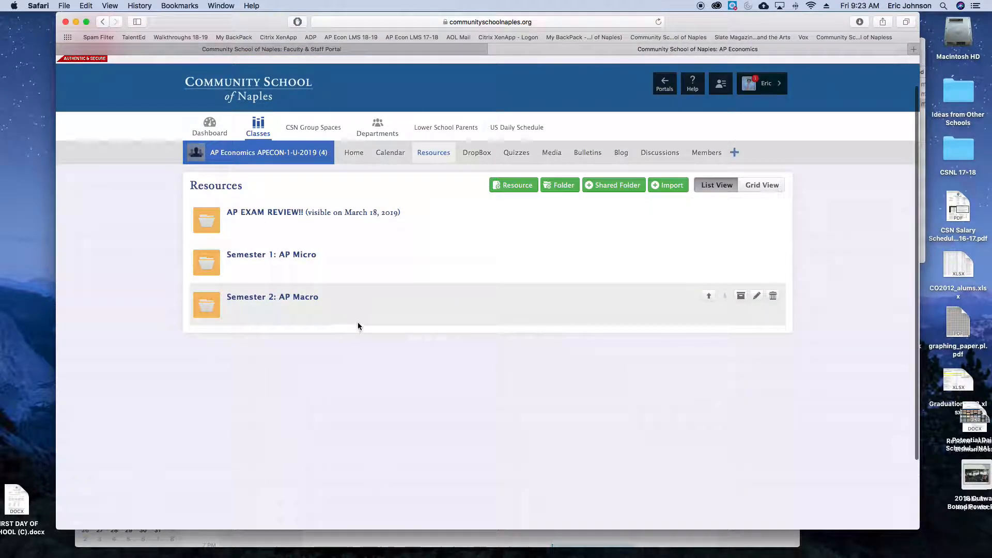
{"action": "left_click", "coordinate": [249, 304]}
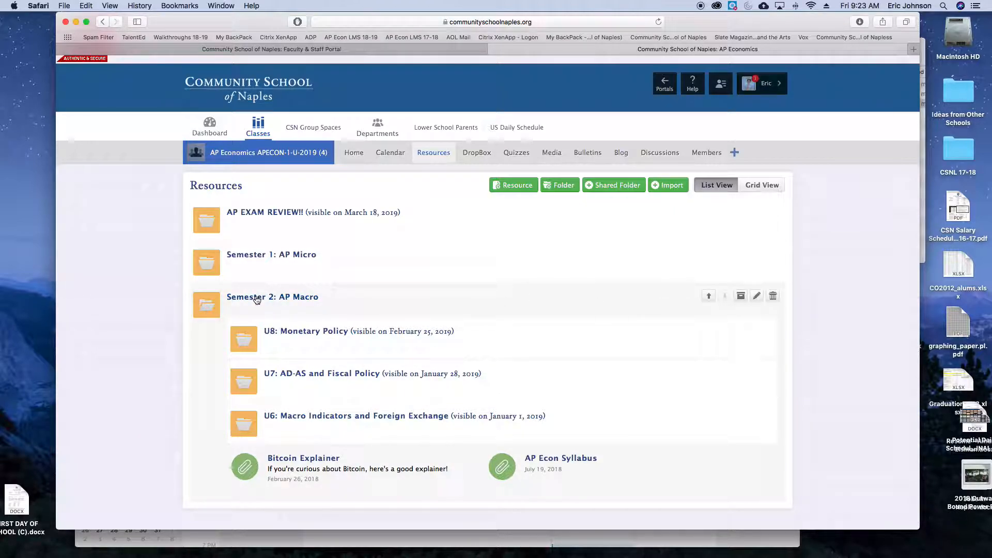
- Set the Semester 2: AP Macro folder's display date to 1/2/2019, save it, and close the folder editor
{"action": "left_click", "coordinate": [757, 296]}
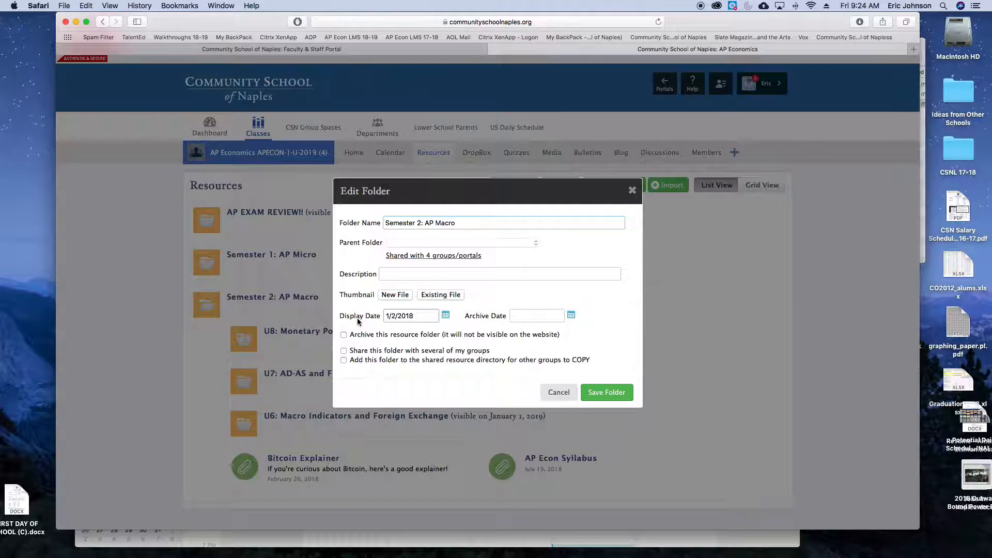
{"action": "left_click", "coordinate": [446, 317]}
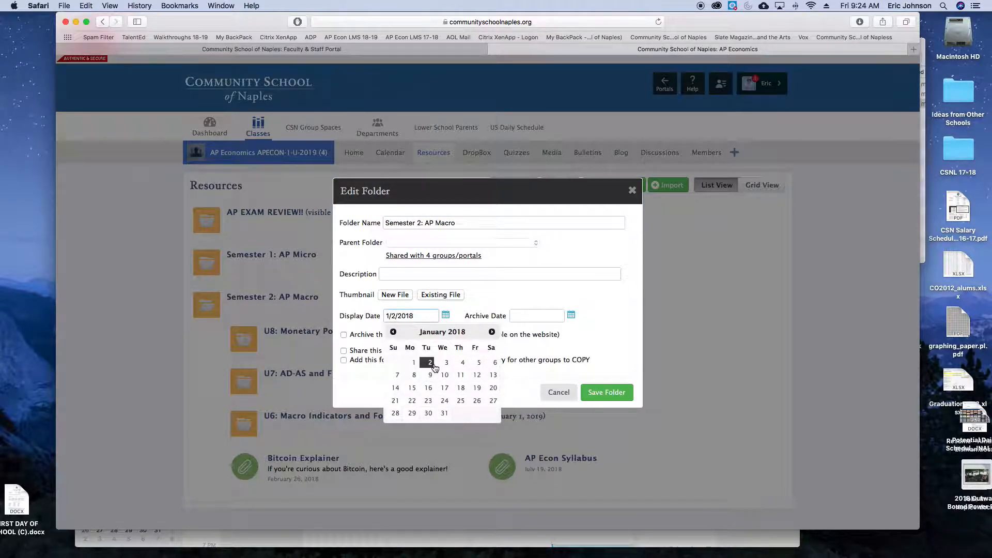
{"action": "left_click", "coordinate": [418, 315]}
{"action": "key", "text": "BackSpace"}
{"action": "type", "text": "9"}
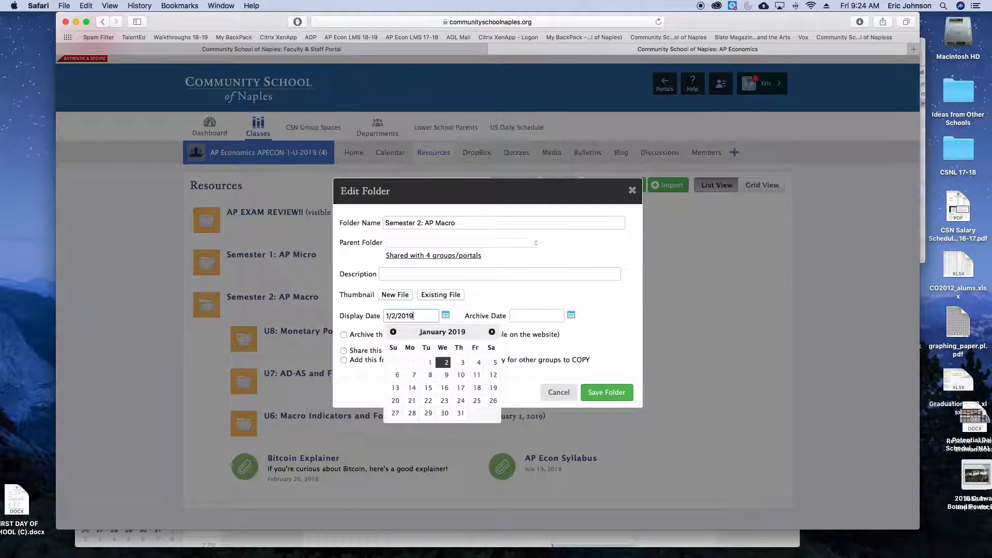
{"action": "left_click", "coordinate": [445, 363]}
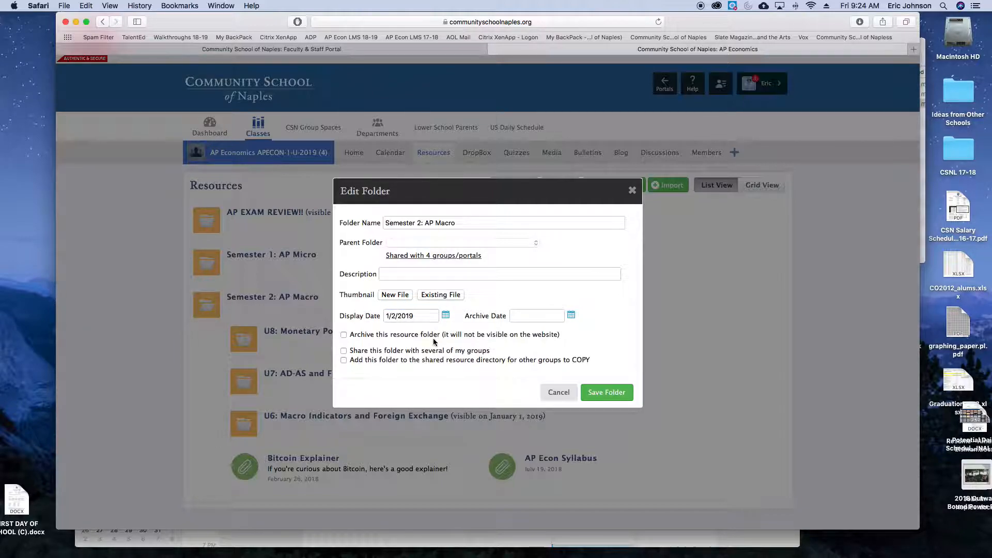
{"action": "left_click", "coordinate": [611, 394]}
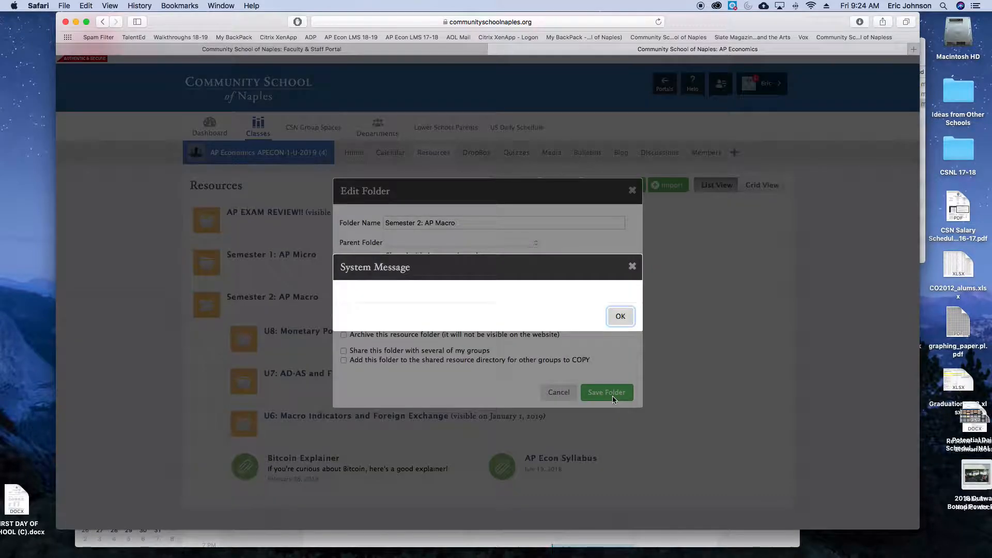
{"action": "left_click", "coordinate": [621, 317]}
{"action": "left_click", "coordinate": [607, 395]}
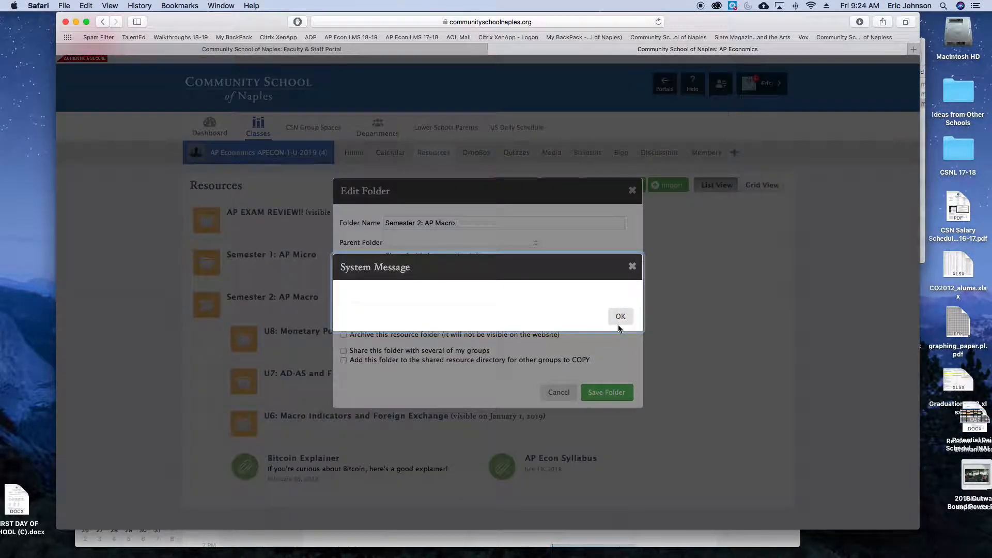
{"action": "left_click", "coordinate": [620, 317]}
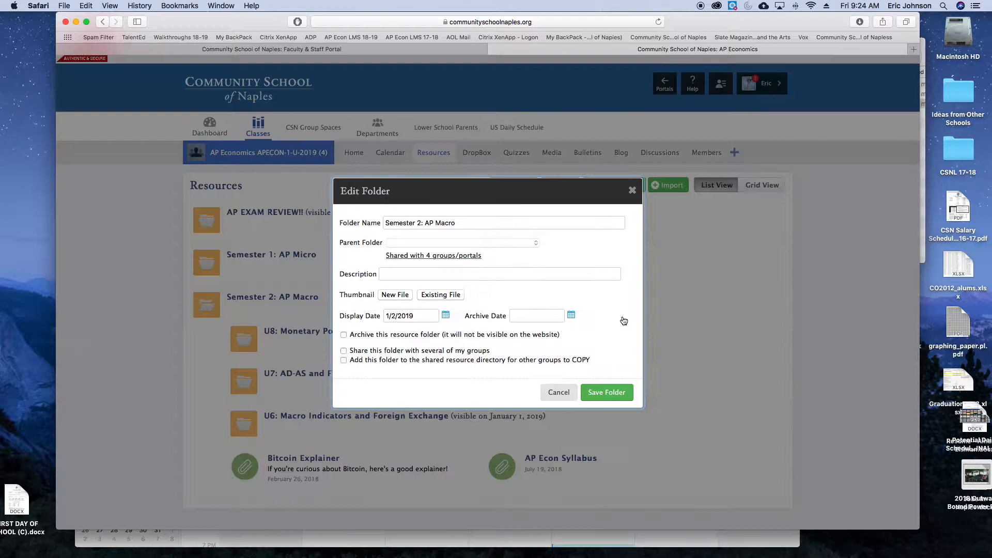
{"action": "left_click", "coordinate": [558, 392]}
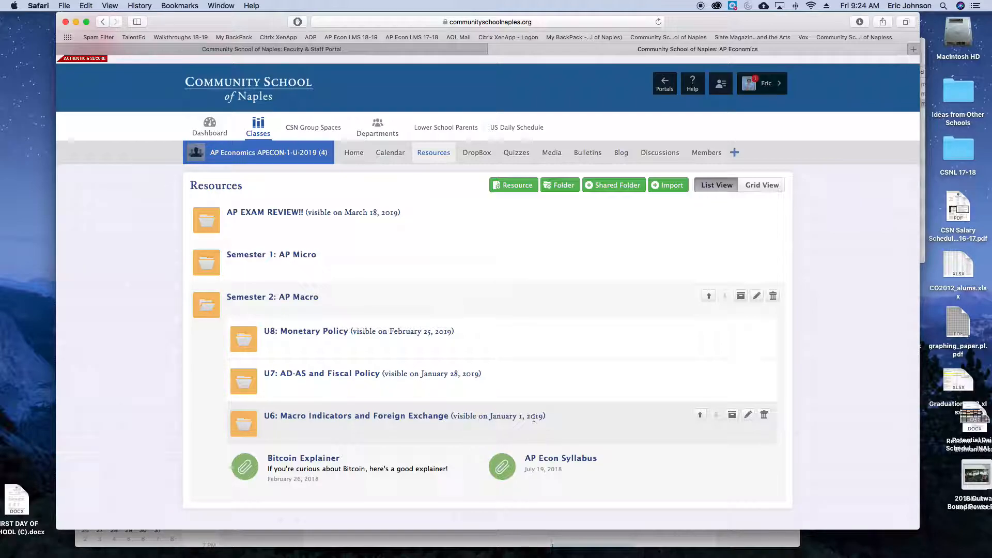
- Expand Semester 1: AP Micro, pick a display date for the U2: Demand, Supply, and Consumer Choice folder, and save it
{"action": "left_click", "coordinate": [262, 259]}
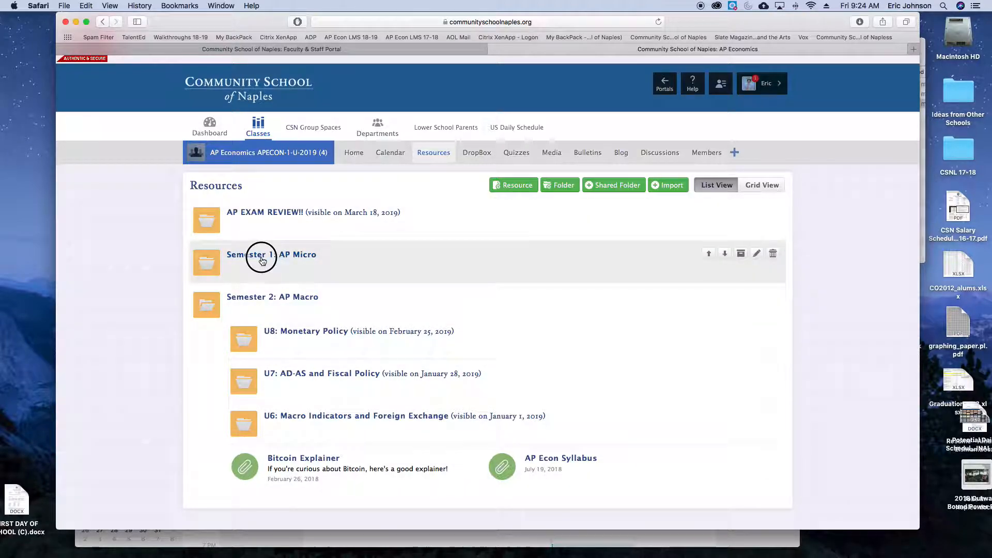
{"action": "scroll", "coordinate": [183, 341], "scroll_direction": "down", "scroll_amount": 3}
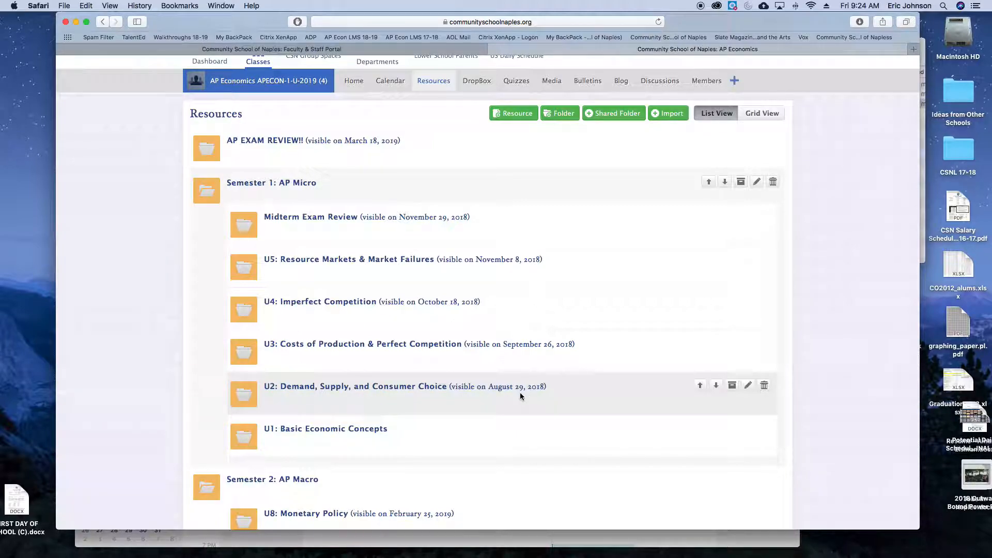
{"action": "left_click", "coordinate": [748, 385]}
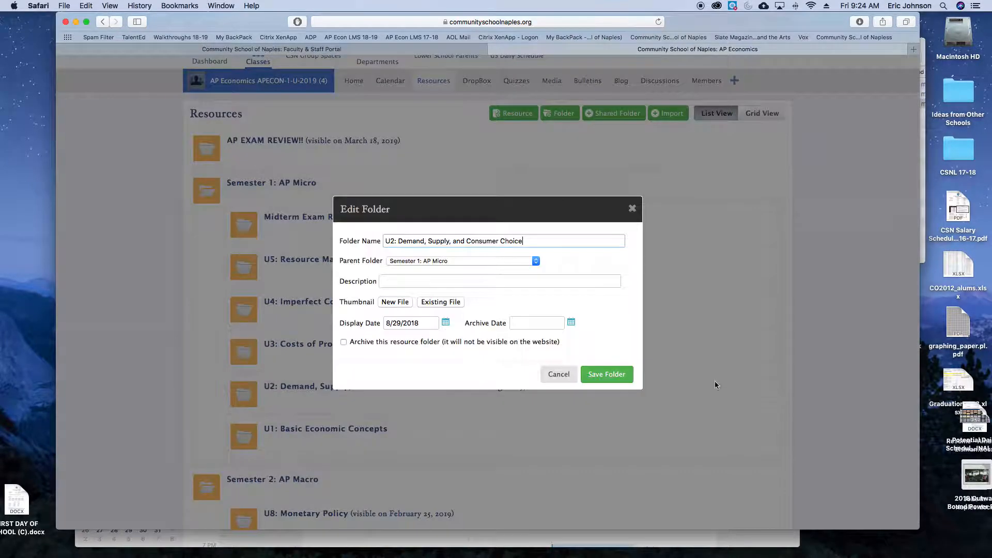
{"action": "left_click", "coordinate": [445, 323]}
{"action": "left_click", "coordinate": [426, 422]}
{"action": "left_click", "coordinate": [606, 374]}
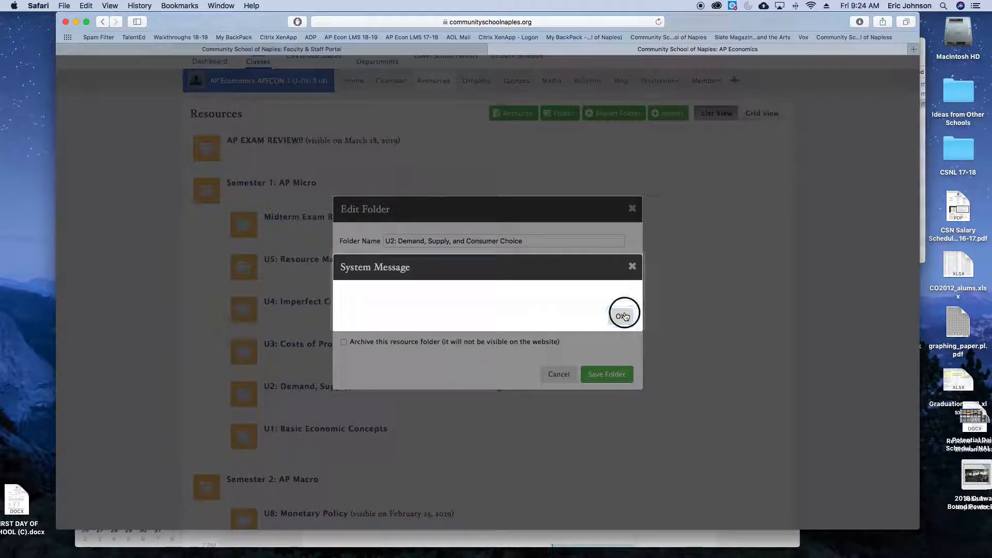
{"action": "left_click", "coordinate": [621, 312]}
{"action": "left_click", "coordinate": [632, 209]}
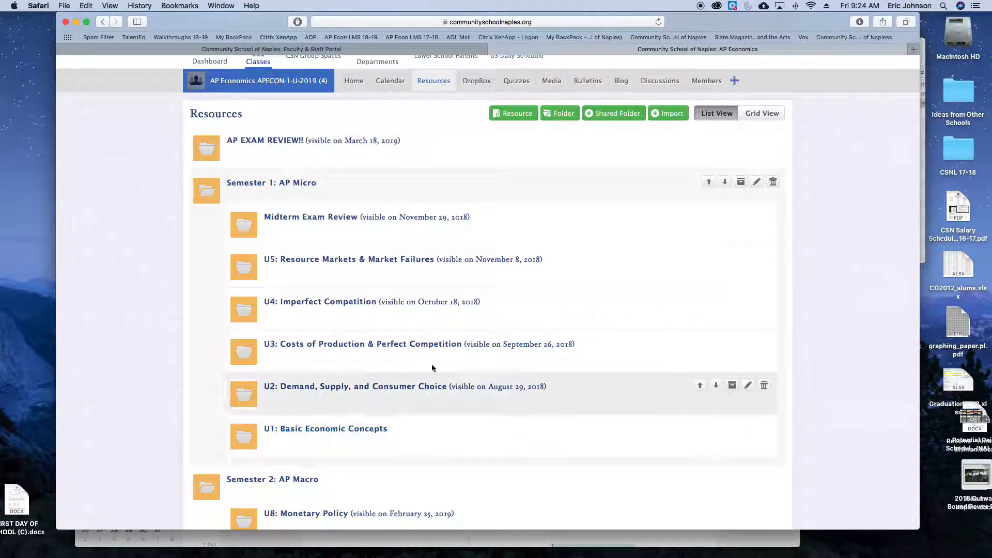
- Expand U1: Basic Economic Concepts and its U1 Slides subfolder to review the visibility dates of the slide files
{"action": "scroll", "coordinate": [568, 338], "scroll_direction": "down", "scroll_amount": 1}
{"action": "left_click", "coordinate": [377, 410]}
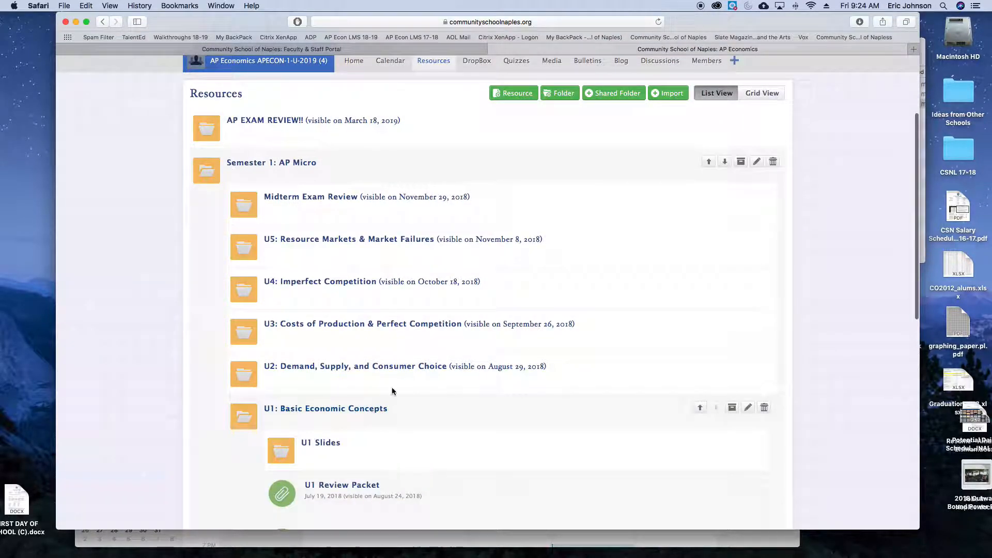
{"action": "scroll", "coordinate": [393, 388], "scroll_direction": "down", "scroll_amount": 5}
{"action": "left_click", "coordinate": [331, 206]}
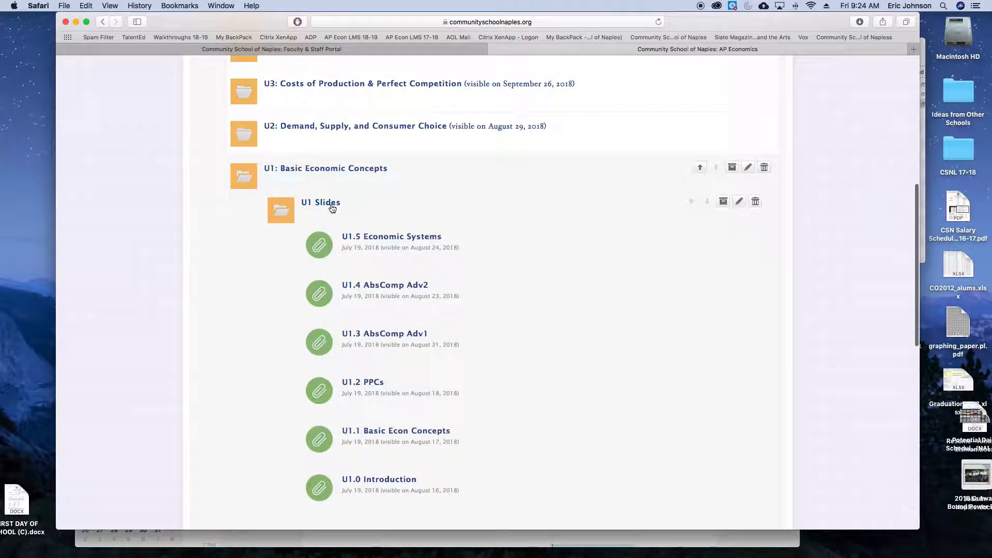
{"action": "scroll", "coordinate": [333, 227], "scroll_direction": "down", "scroll_amount": 2}
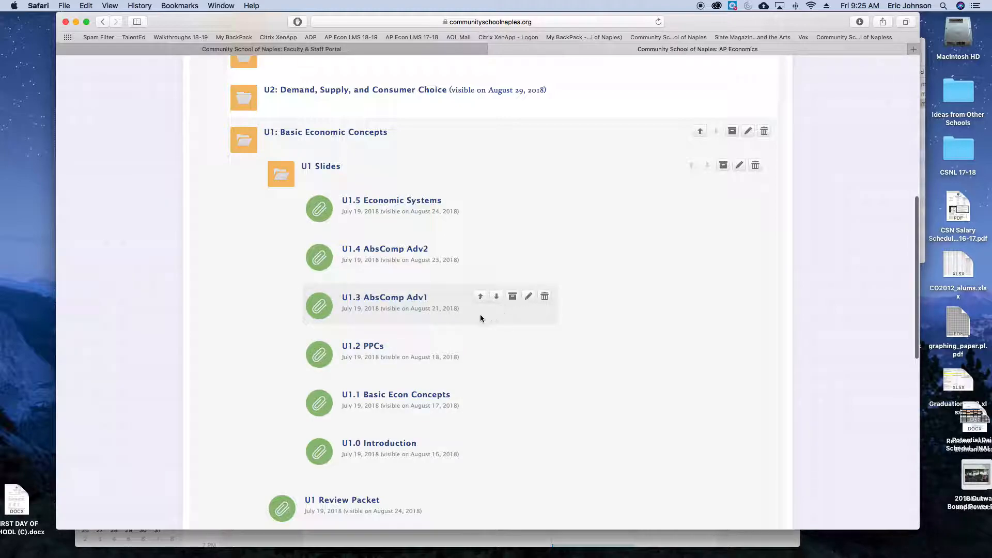
- Collapse the expanded unit and semester folders in the resources and return to the class home page
{"action": "left_click", "coordinate": [251, 139]}
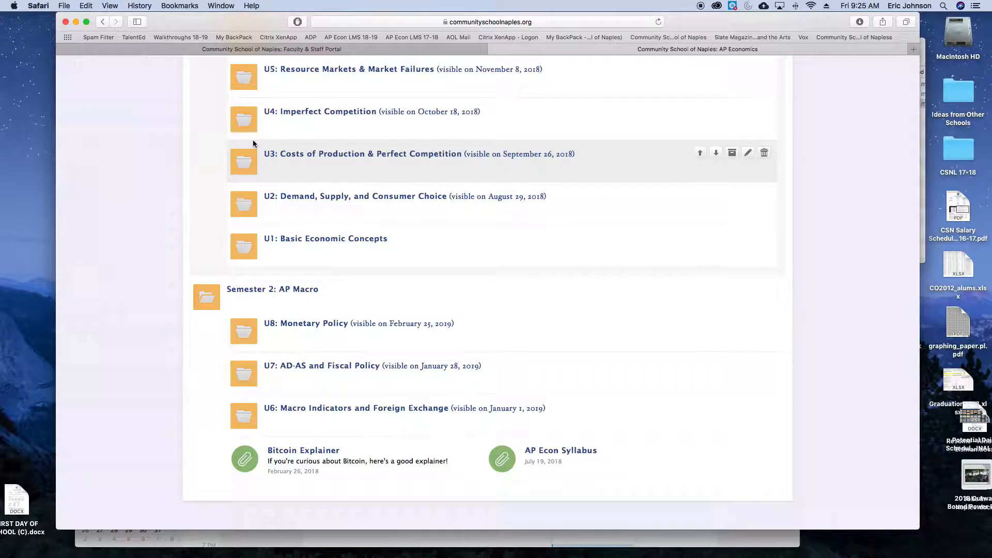
{"action": "scroll", "coordinate": [212, 302], "scroll_direction": "up", "scroll_amount": 4}
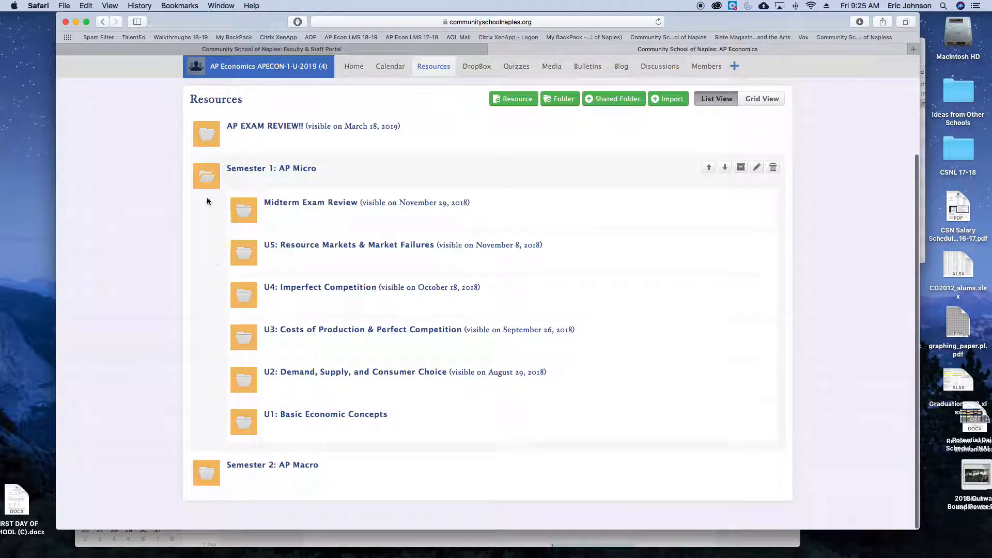
{"action": "left_click", "coordinate": [206, 176]}
{"action": "scroll", "coordinate": [279, 232], "scroll_direction": "up", "scroll_amount": 3}
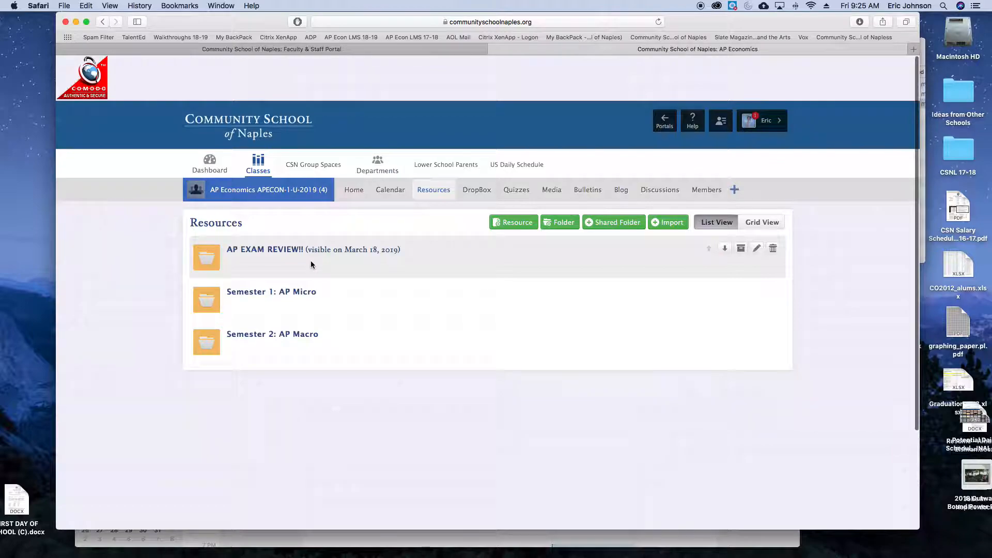
{"action": "left_click", "coordinate": [354, 190]}
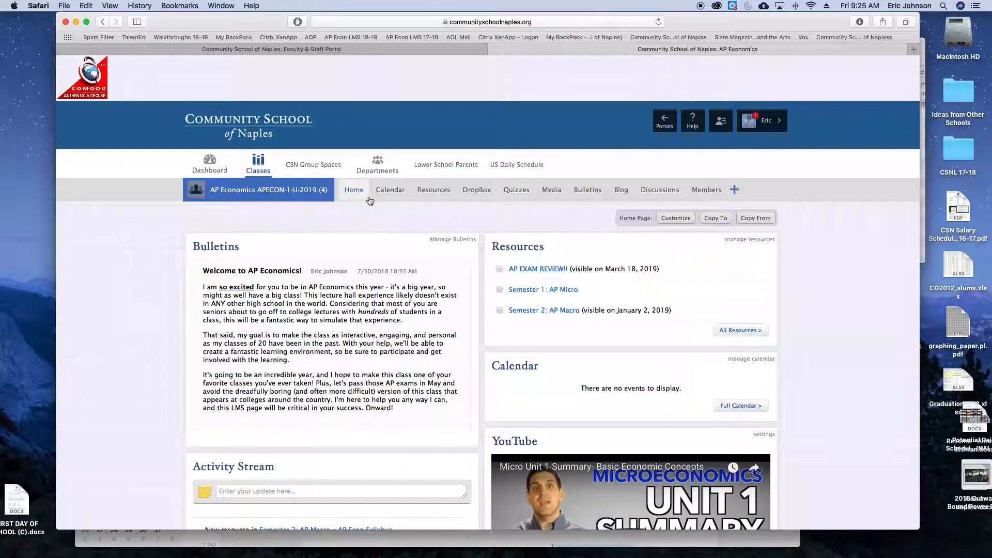
- Check the Groups Directory and the account menu for group management options, closing both
{"action": "mouse_move", "coordinate": [735, 190]}
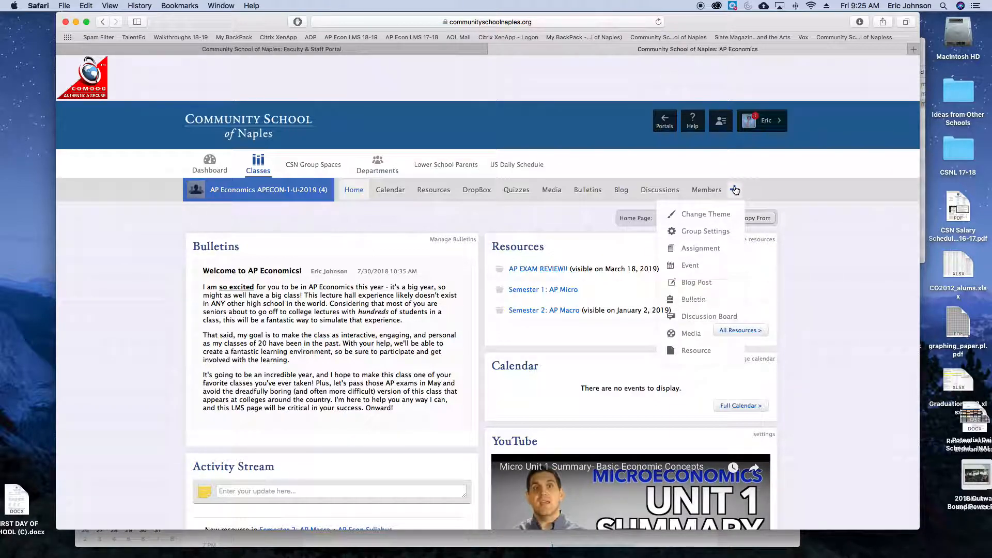
{"action": "left_click", "coordinate": [721, 125]}
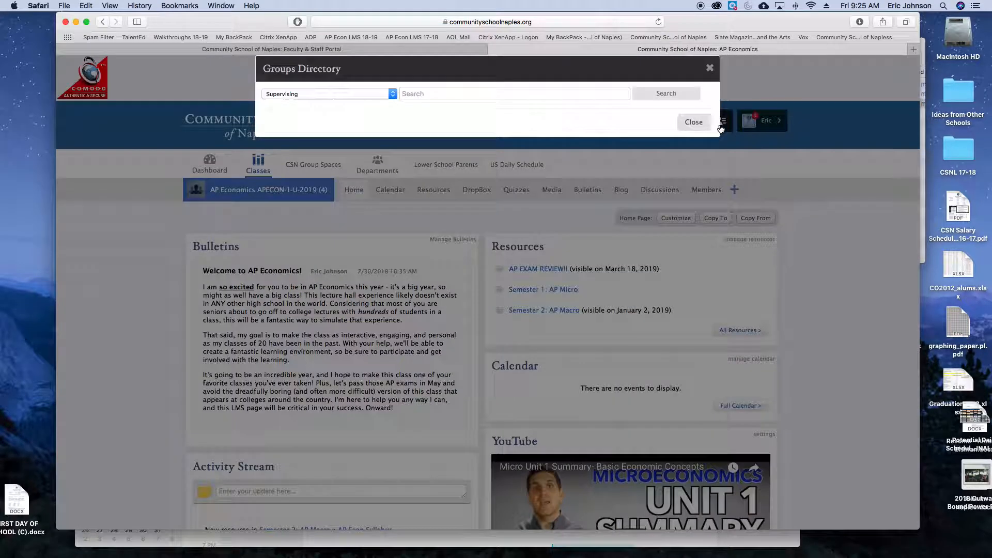
{"action": "left_click", "coordinate": [720, 128]}
{"action": "left_click", "coordinate": [770, 122]}
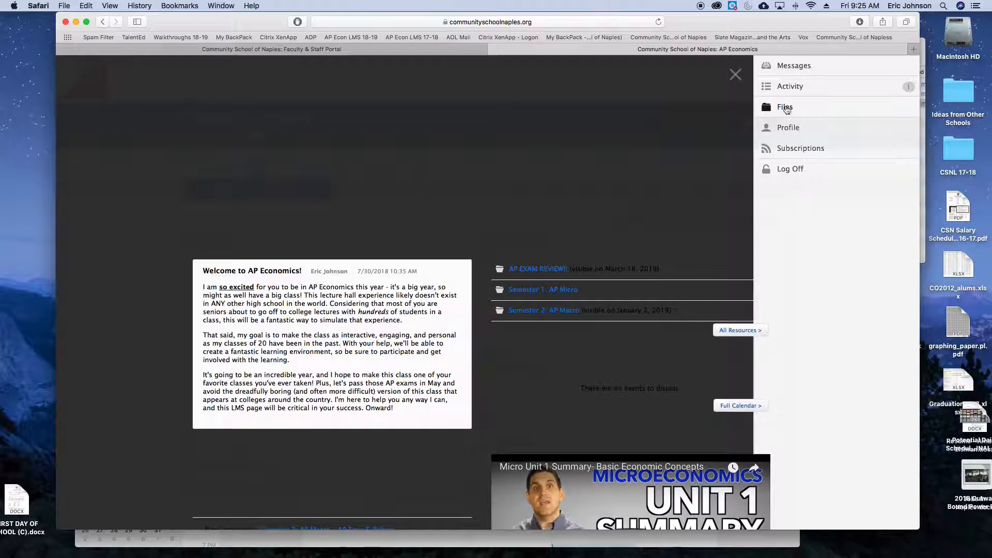
{"action": "left_click", "coordinate": [735, 74]}
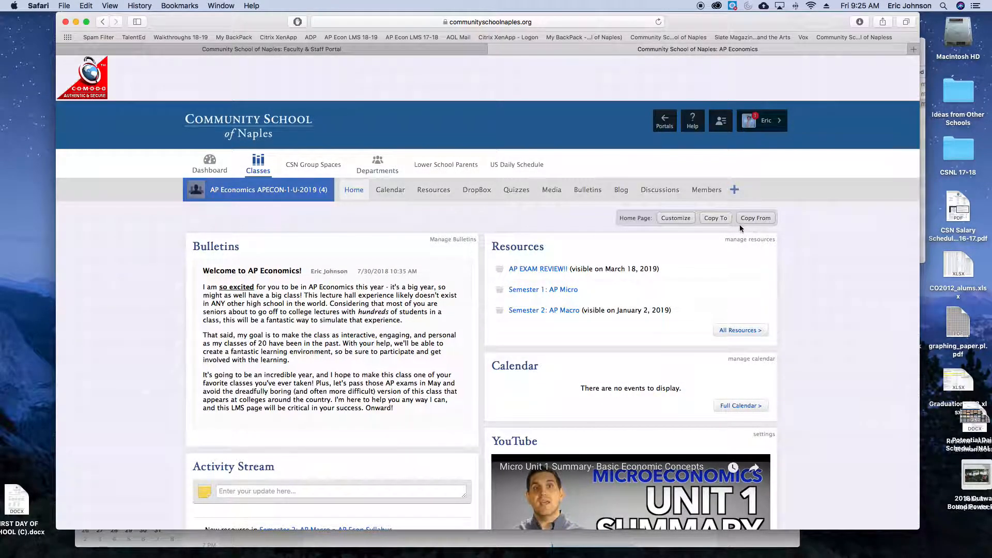
- Review the home page customization layout and close it without applying changes
{"action": "mouse_move", "coordinate": [734, 192]}
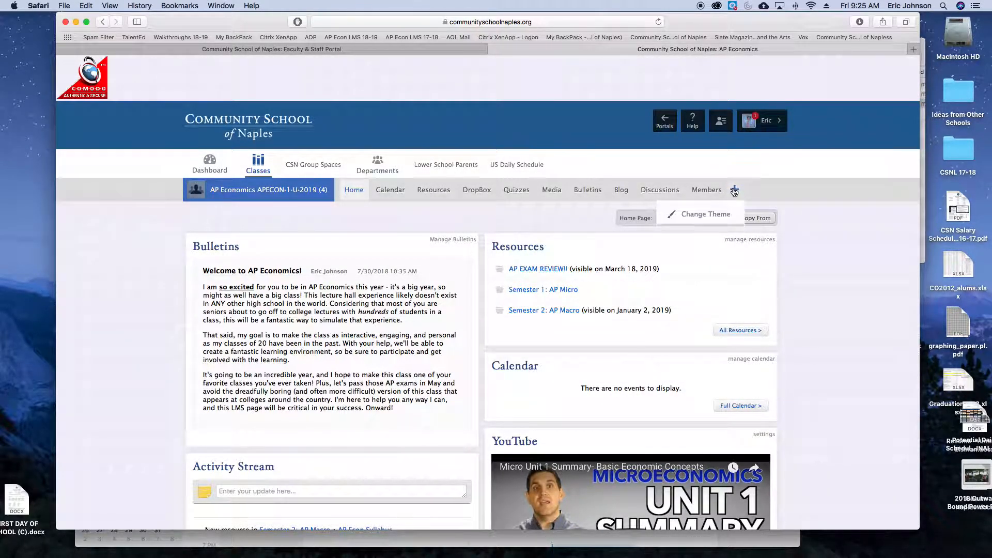
{"action": "left_click", "coordinate": [586, 217]}
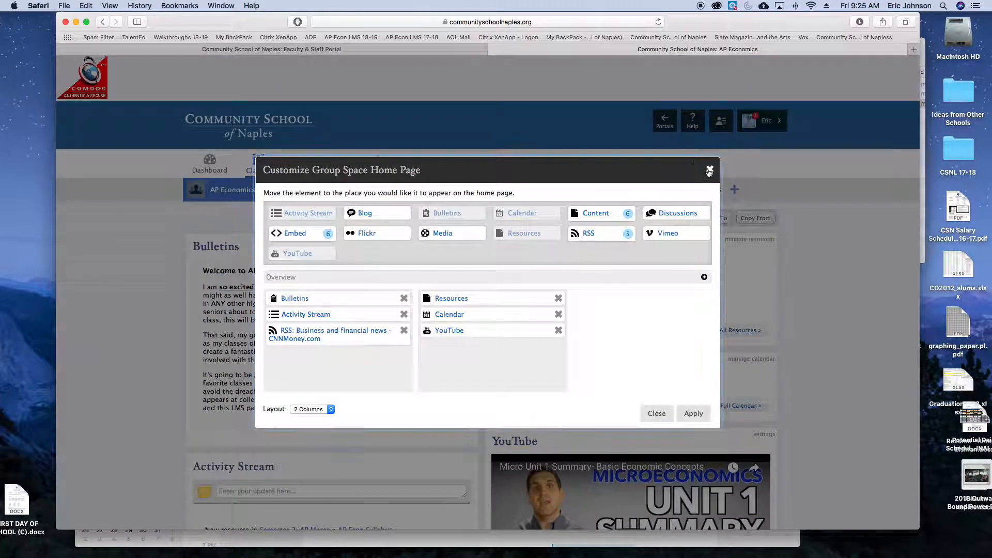
{"action": "left_click", "coordinate": [709, 169]}
{"action": "scroll", "coordinate": [626, 454], "scroll_direction": "down", "scroll_amount": 3}
{"action": "scroll", "coordinate": [626, 362], "scroll_direction": "up", "scroll_amount": 3}
- Reopen the Groups Directory, check its group filter choices, and close it
{"action": "left_click", "coordinate": [722, 125]}
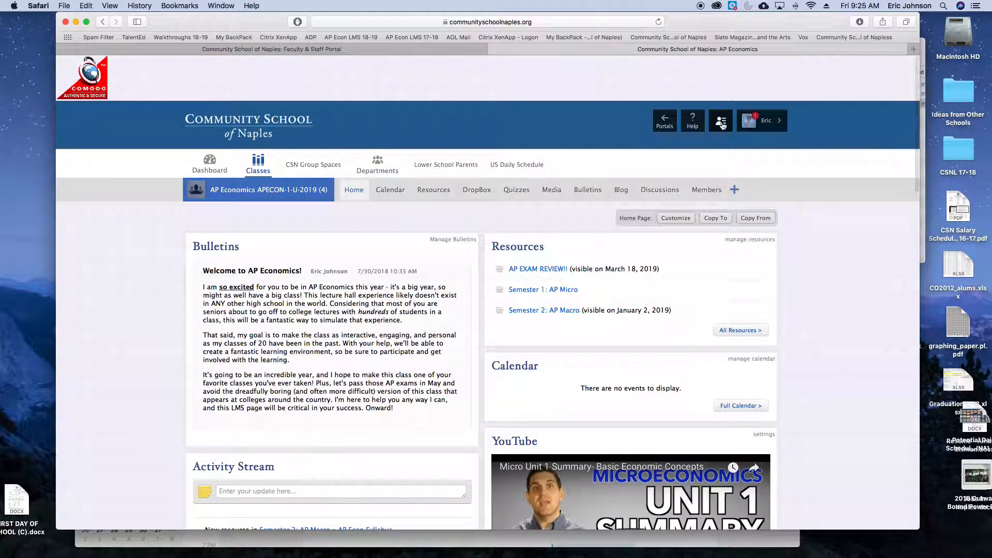
{"action": "left_click", "coordinate": [369, 99]}
{"action": "left_click", "coordinate": [369, 99]}
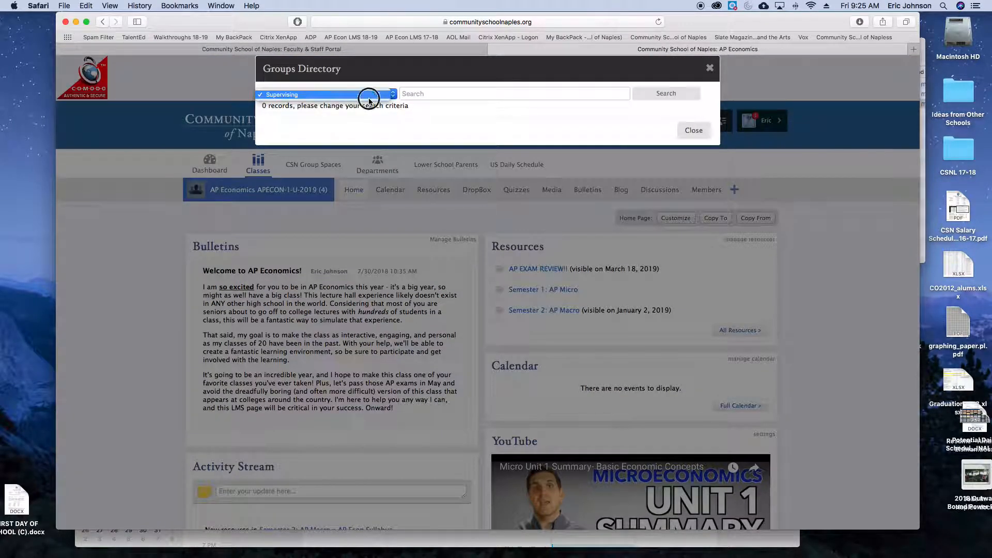
{"action": "left_click", "coordinate": [684, 130]}
- Open the class's Group Settings, look over the Group Space features, and close the settings window
{"action": "mouse_move", "coordinate": [734, 191]}
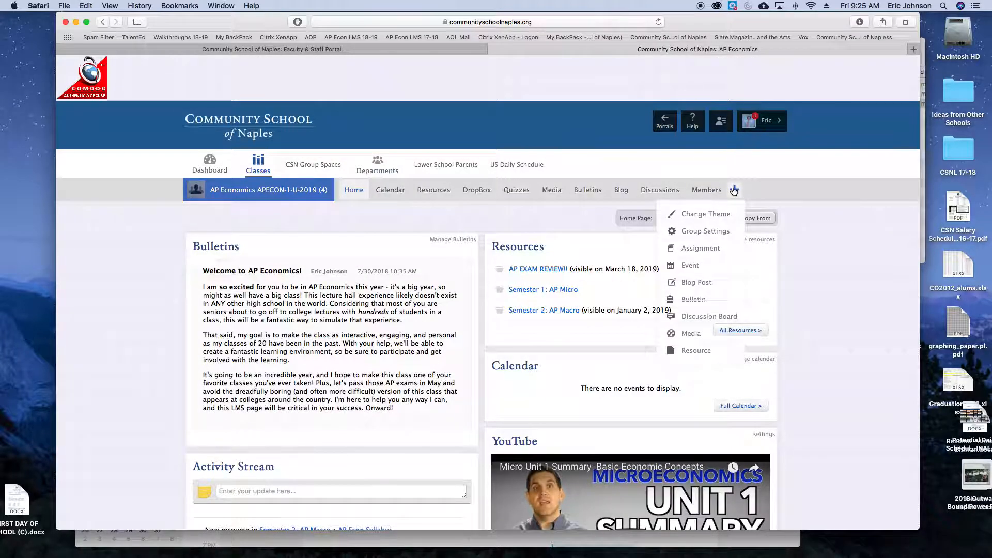
{"action": "left_click", "coordinate": [705, 231]}
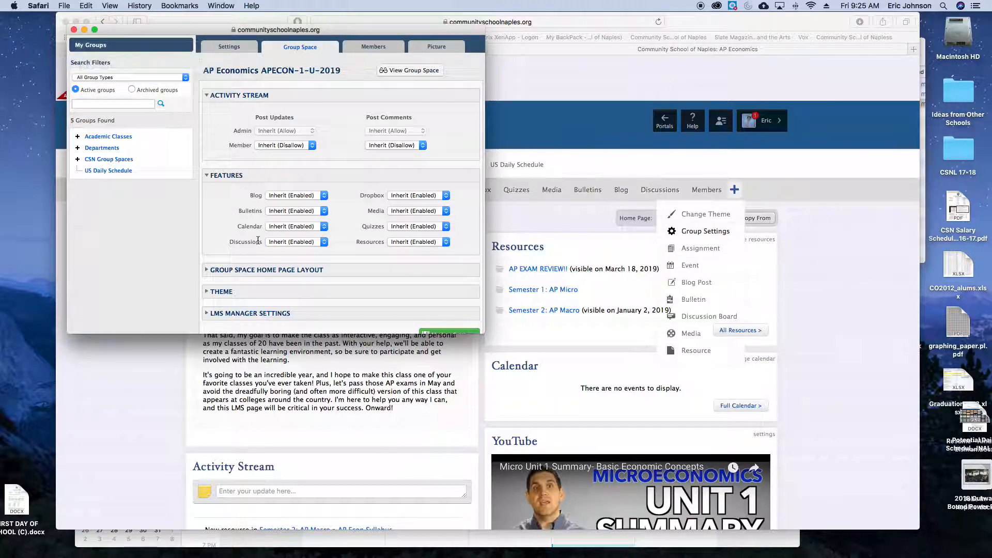
{"action": "left_click_drag", "start_coordinate": [252, 30], "coordinate": [241, 41]}
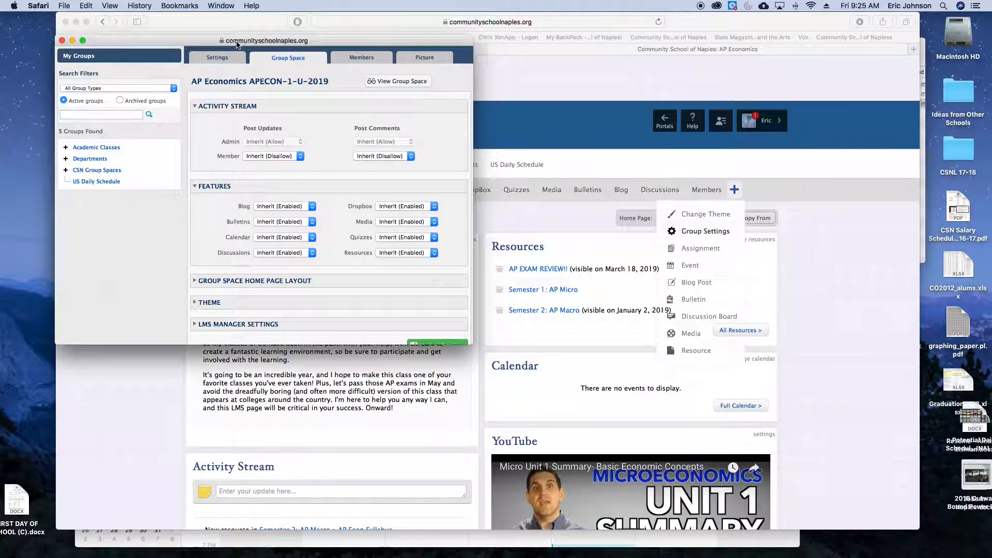
{"action": "left_click", "coordinate": [62, 40]}
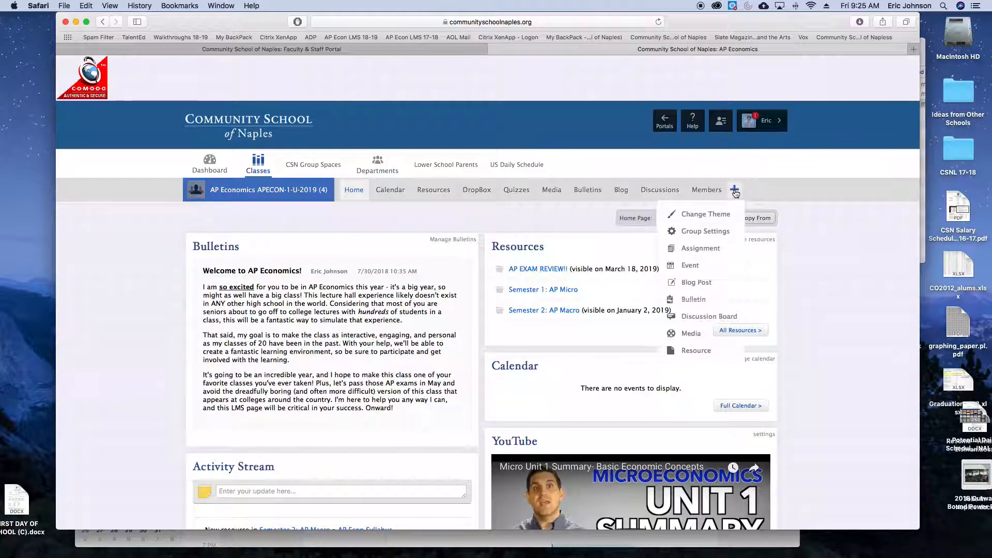
- Reopen the class's Group Settings in a repositioned window and filter My Groups to show archived groups
{"action": "left_click", "coordinate": [722, 232]}
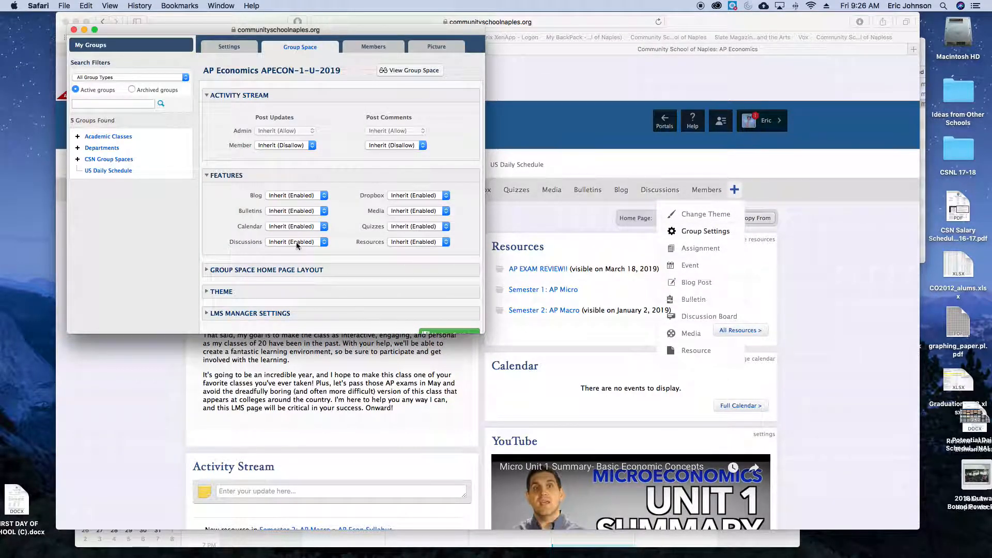
{"action": "left_click_drag", "start_coordinate": [311, 34], "coordinate": [294, 86]}
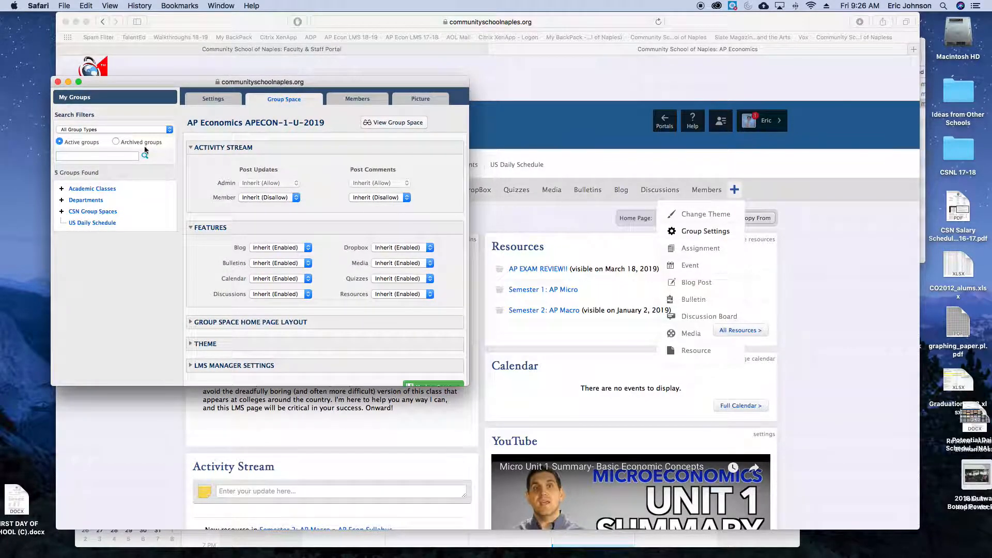
{"action": "left_click", "coordinate": [116, 142]}
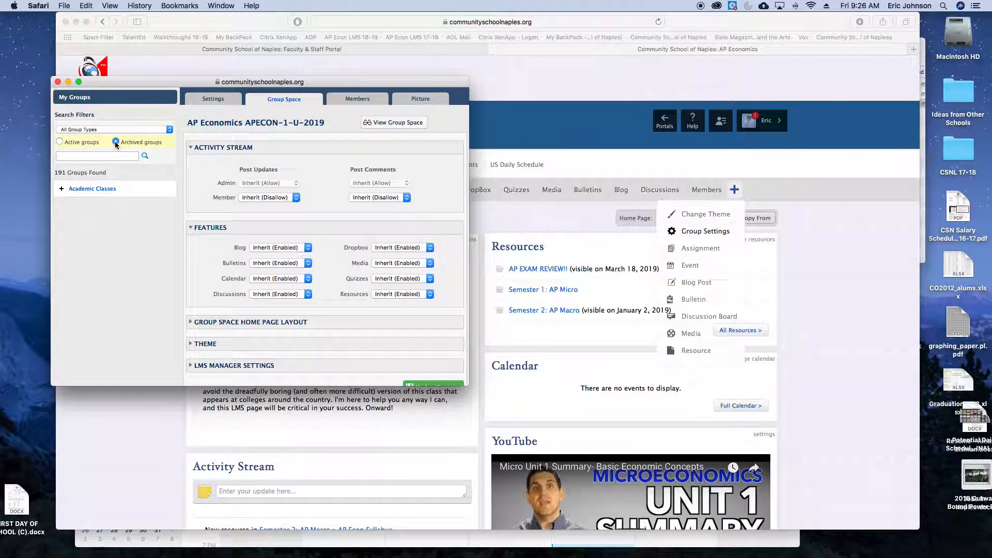
- Find AP Economics APECON-1-U-2018 among the archived 2017-2018 academic classes and view its group space
{"action": "left_click", "coordinate": [62, 190]}
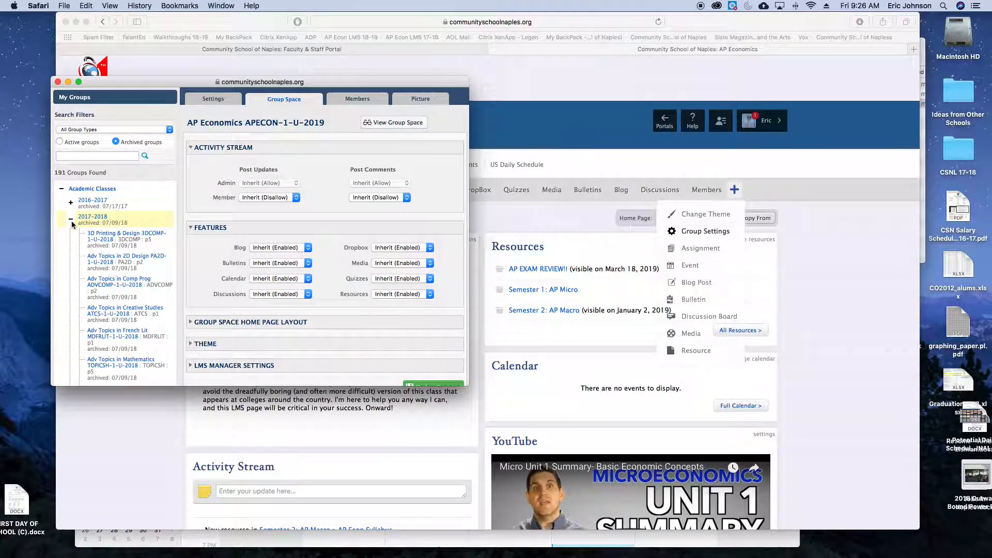
{"action": "scroll", "coordinate": [118, 251], "scroll_direction": "down", "scroll_amount": 5}
{"action": "scroll", "coordinate": [117, 252], "scroll_direction": "down", "scroll_amount": 15}
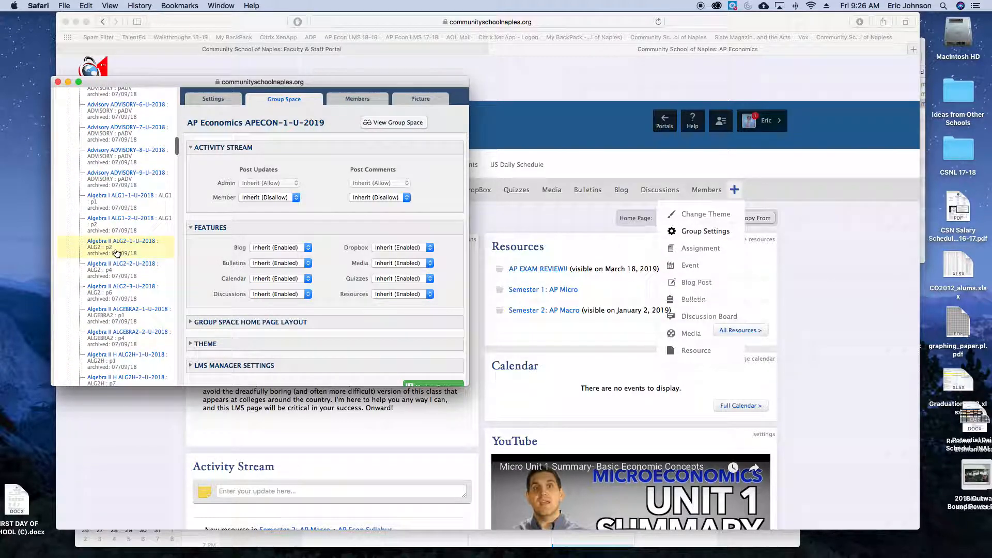
{"action": "scroll", "coordinate": [117, 253], "scroll_direction": "down", "scroll_amount": 10}
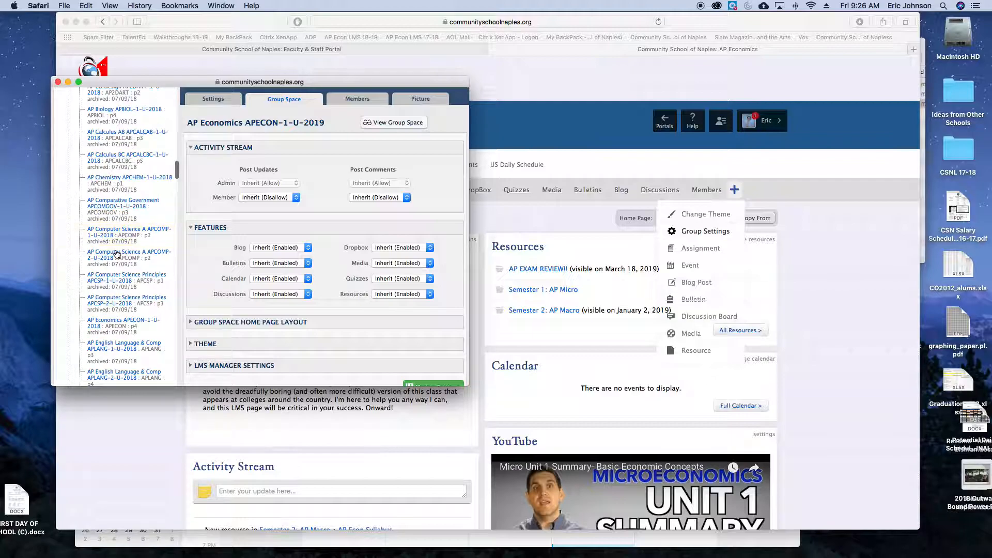
{"action": "left_click", "coordinate": [96, 323]}
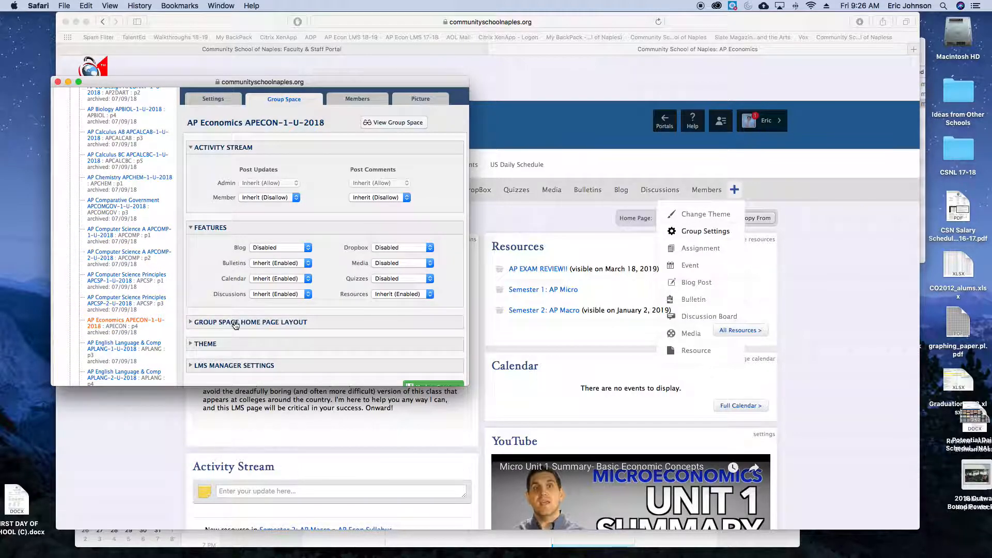
{"action": "left_click", "coordinate": [399, 123]}
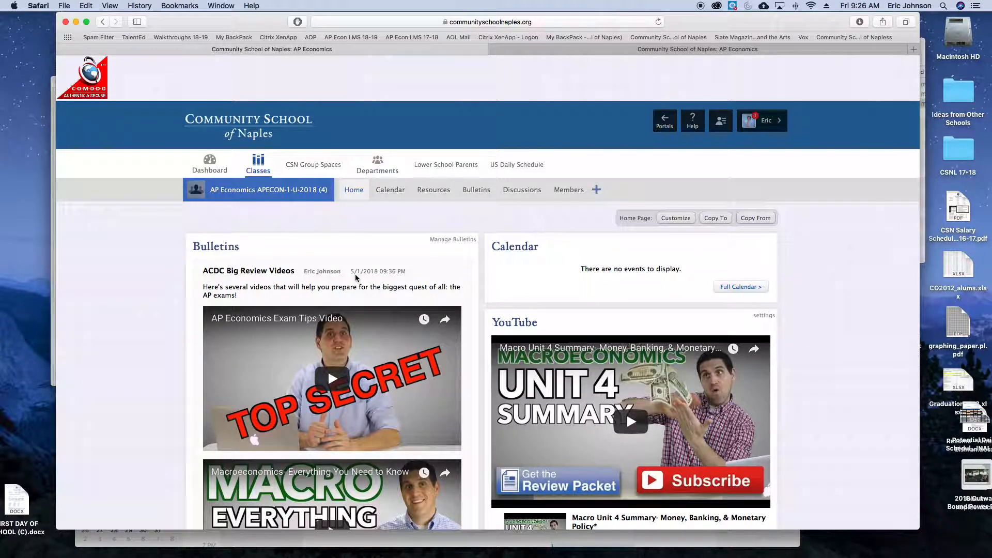
- Look over the bulletins and YouTube videos on the archived AP Economics class's home page
{"action": "scroll", "coordinate": [552, 342], "scroll_direction": "down", "scroll_amount": 12}
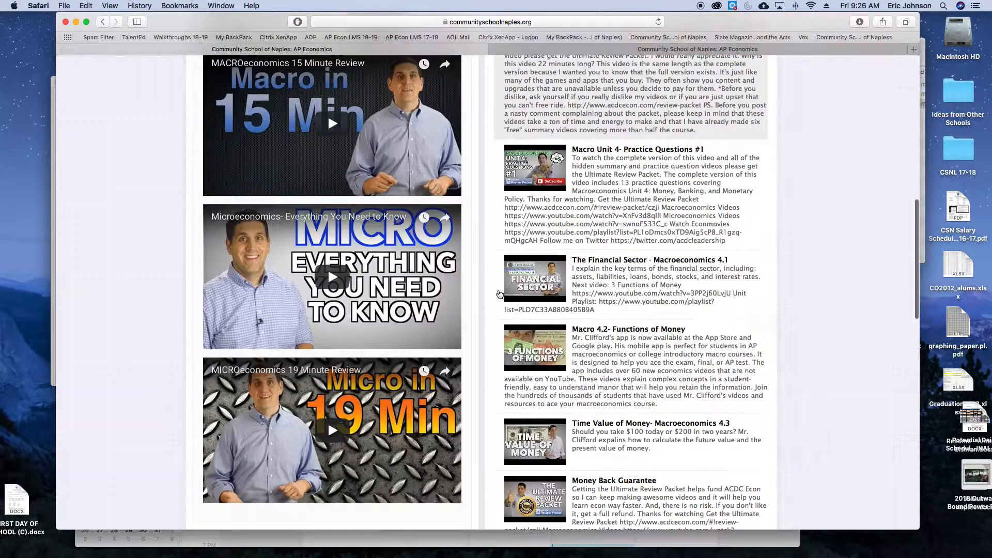
{"action": "scroll", "coordinate": [499, 294], "scroll_direction": "down", "scroll_amount": 10}
{"action": "scroll", "coordinate": [499, 294], "scroll_direction": "up", "scroll_amount": 20}
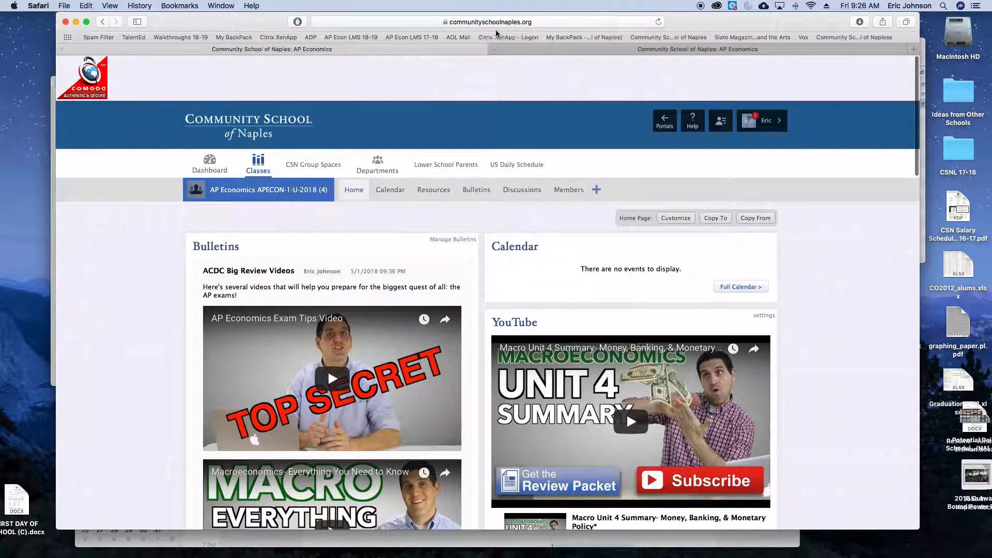
- Show the archived class page's full web address and the Add Bookmark command, without saving a bookmark
{"action": "left_click", "coordinate": [515, 21]}
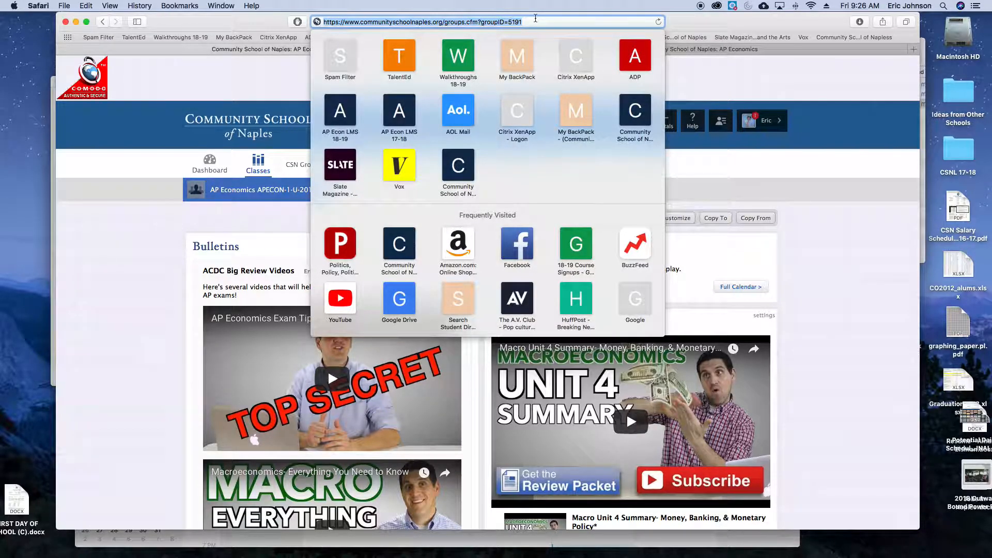
{"action": "left_click", "coordinate": [179, 6]}
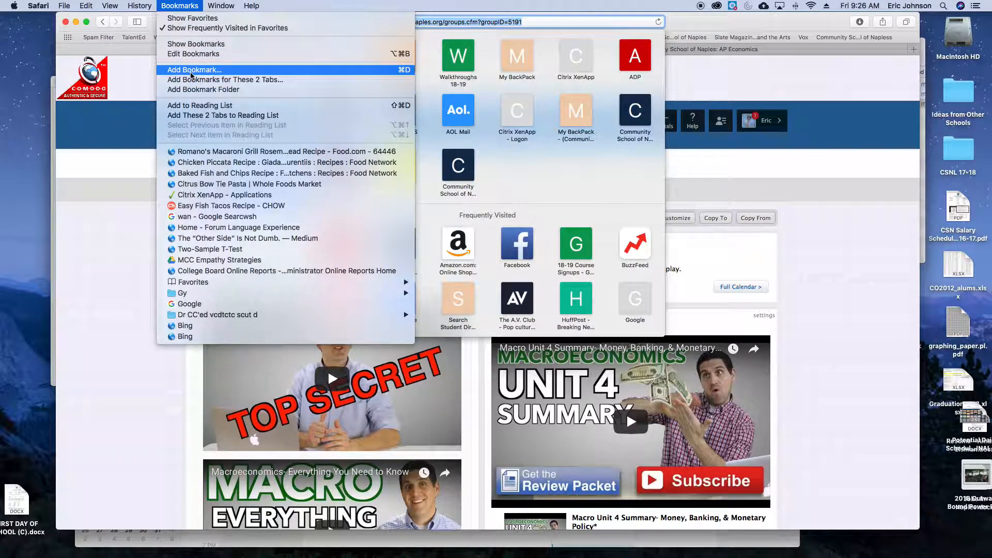
{"action": "left_click", "coordinate": [180, 6]}
{"action": "left_click", "coordinate": [255, 19]}
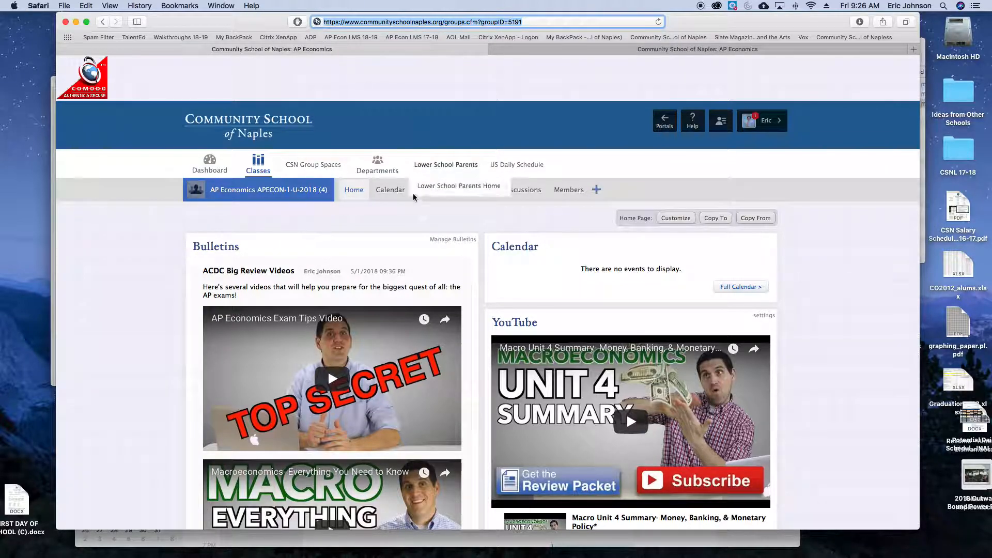
- View the archived class's Bulletins page, and return to the AP Economics APECON-1-U-2019 home page to look it over
{"action": "left_click", "coordinate": [476, 189]}
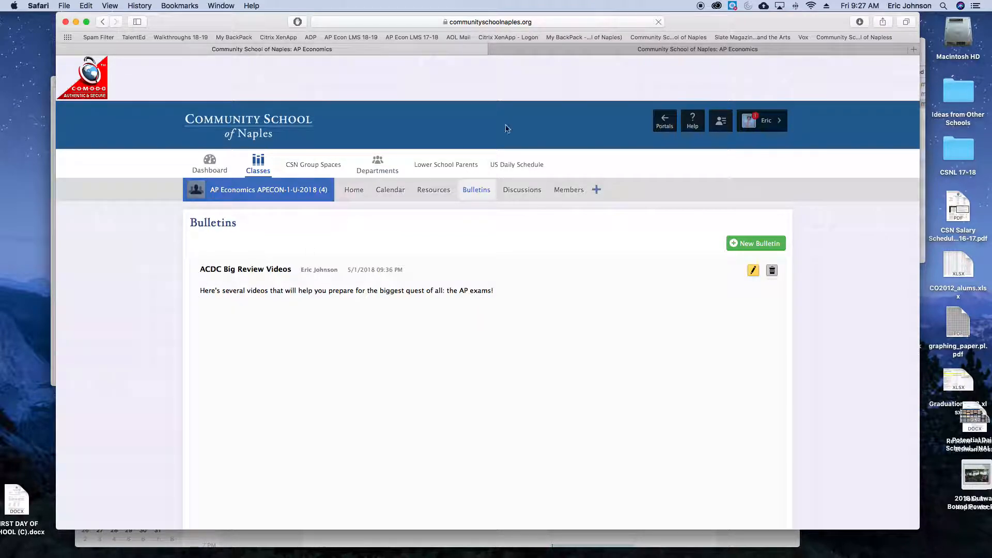
{"action": "left_click", "coordinate": [610, 49]}
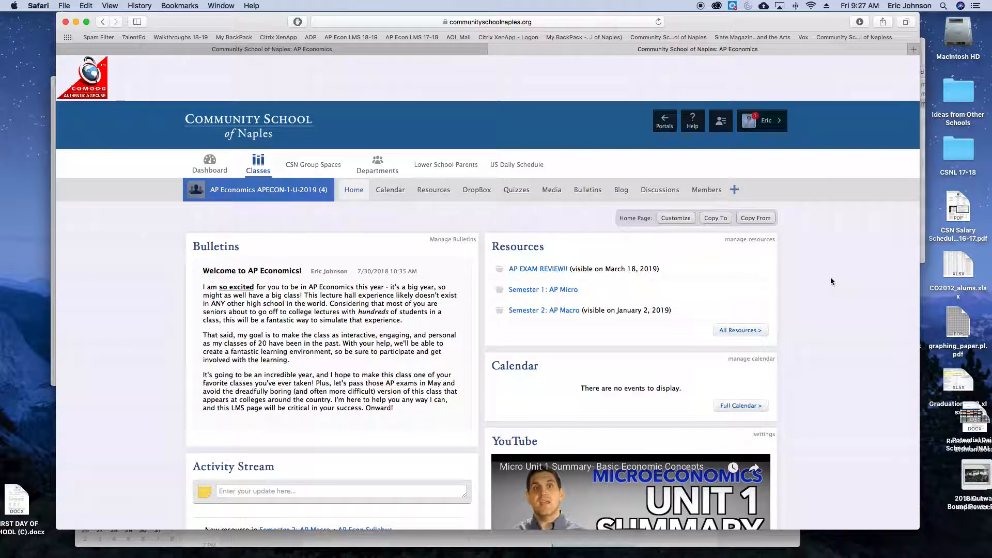
{"action": "scroll", "coordinate": [828, 277], "scroll_direction": "down", "scroll_amount": 3}
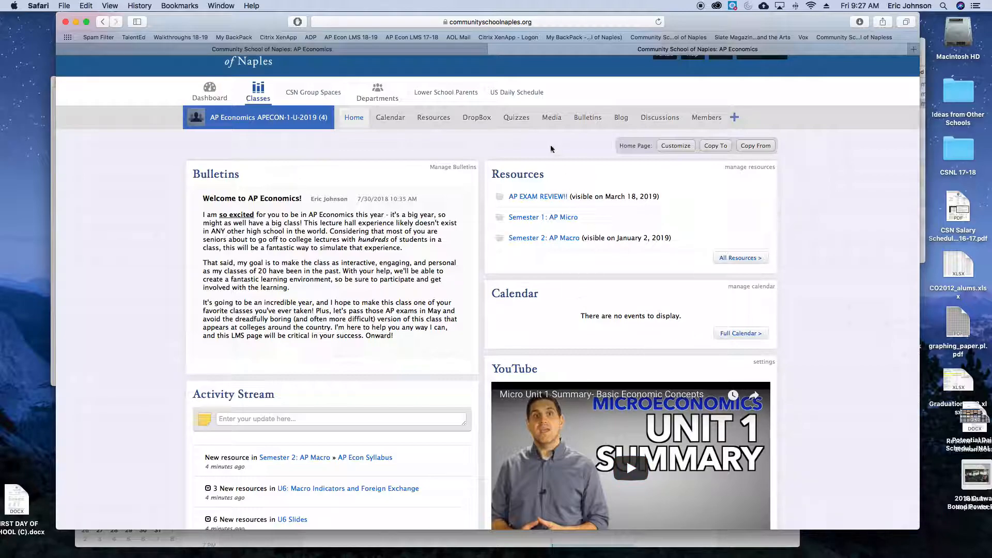
{"action": "scroll", "coordinate": [166, 335], "scroll_direction": "down", "scroll_amount": 5}
{"action": "scroll", "coordinate": [165, 336], "scroll_direction": "up", "scroll_amount": 8}
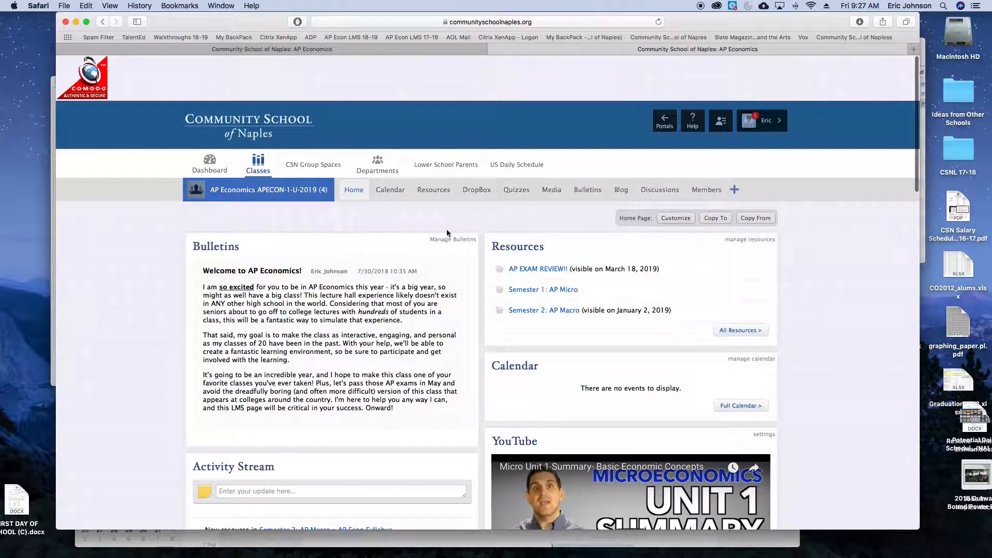